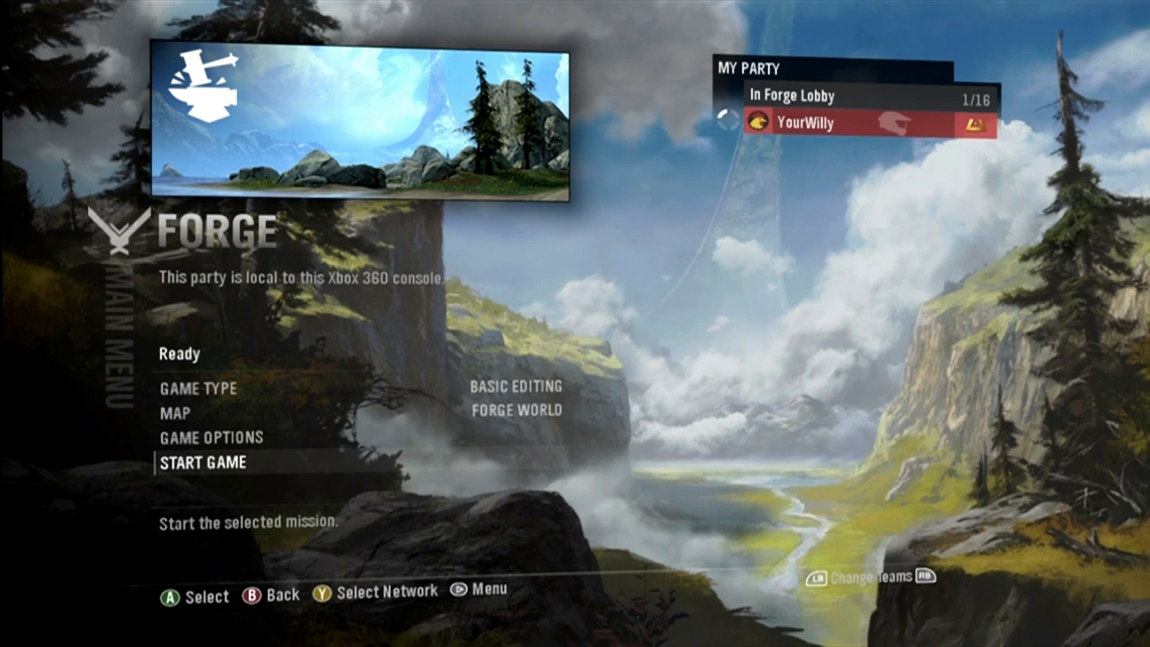
# Step: Browse File Browser > Local Files > Game Types > Multiplayer > King of the Hill to reach Speed Ball
pyautogui.press('Escape')
pyautogui.press('Down')
pyautogui.press('Down')
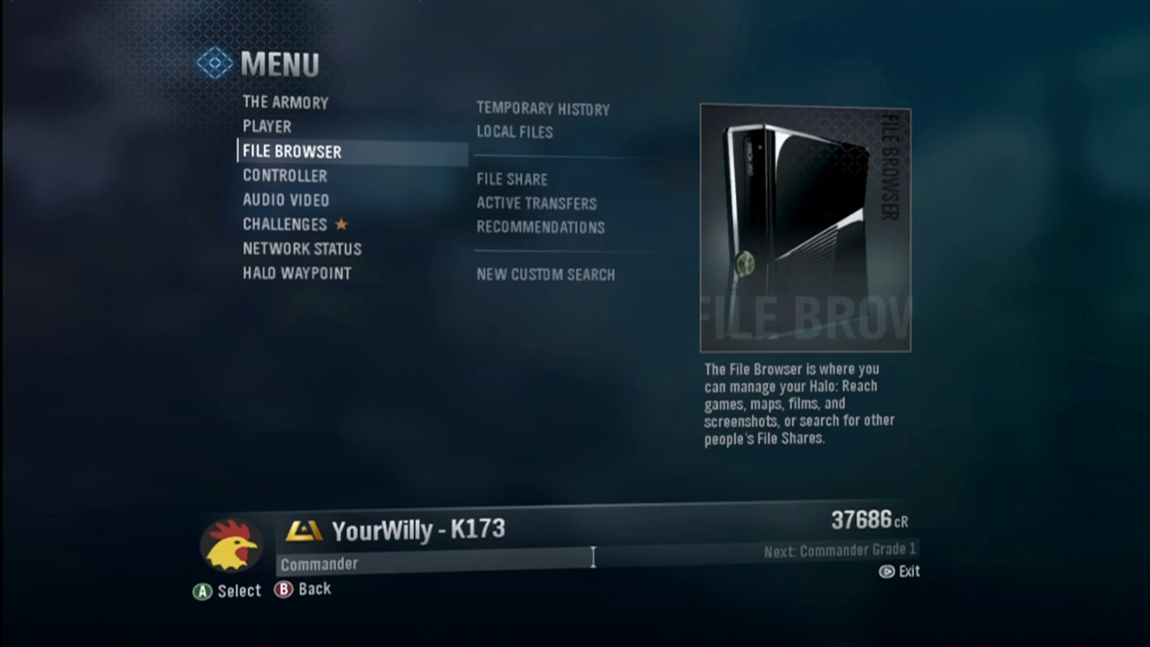
pyautogui.press('Return')
pyautogui.press('Down')
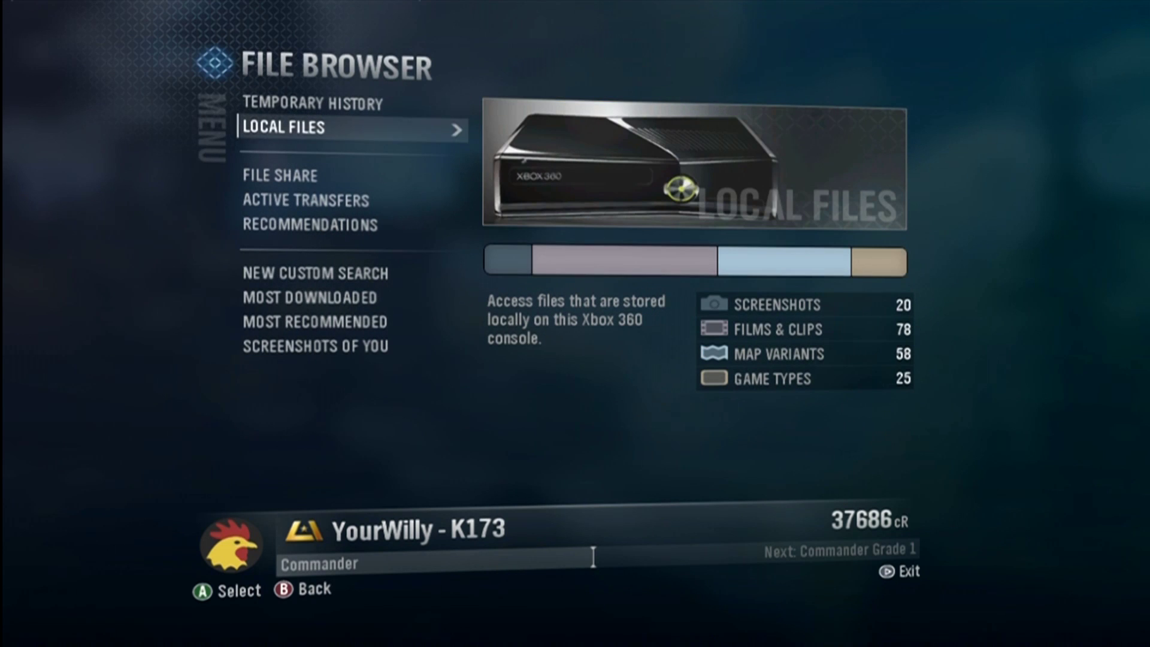
pyautogui.press('Return')
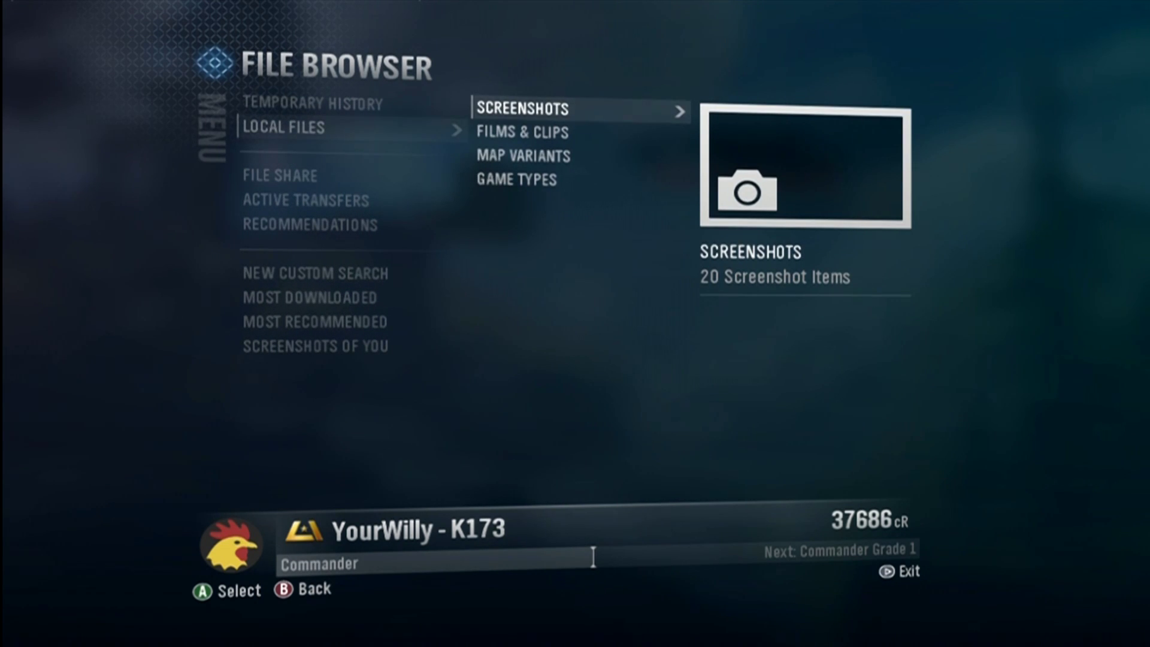
pyautogui.press('Down')
pyautogui.press('Down')
pyautogui.press('Down')
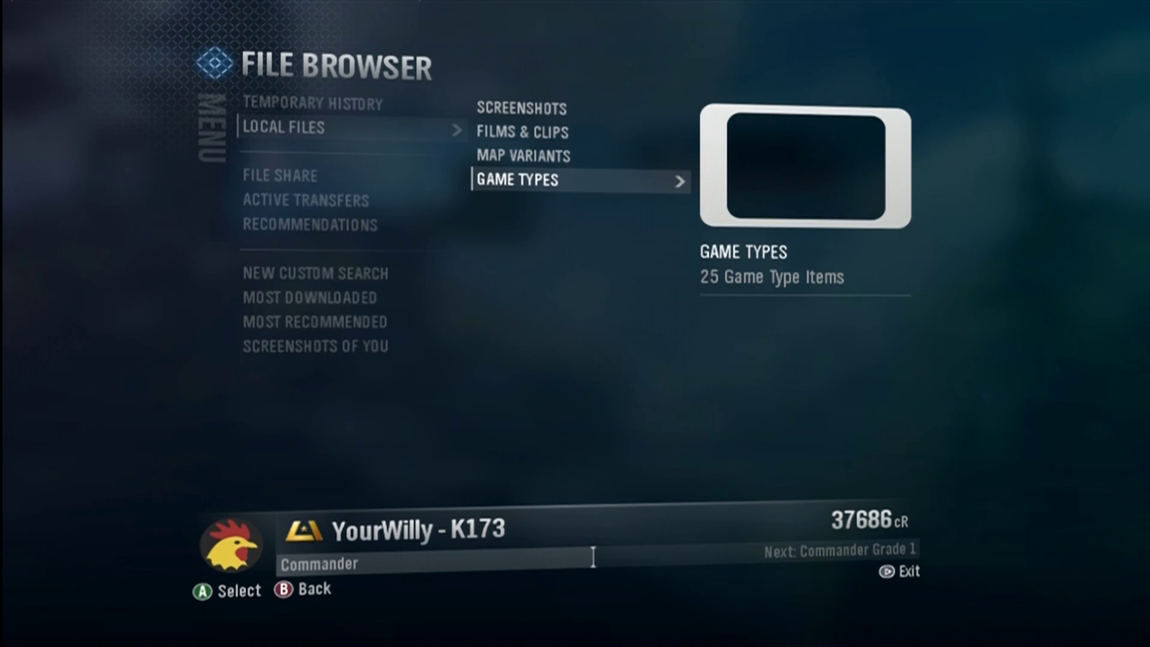
pyautogui.press('Return')
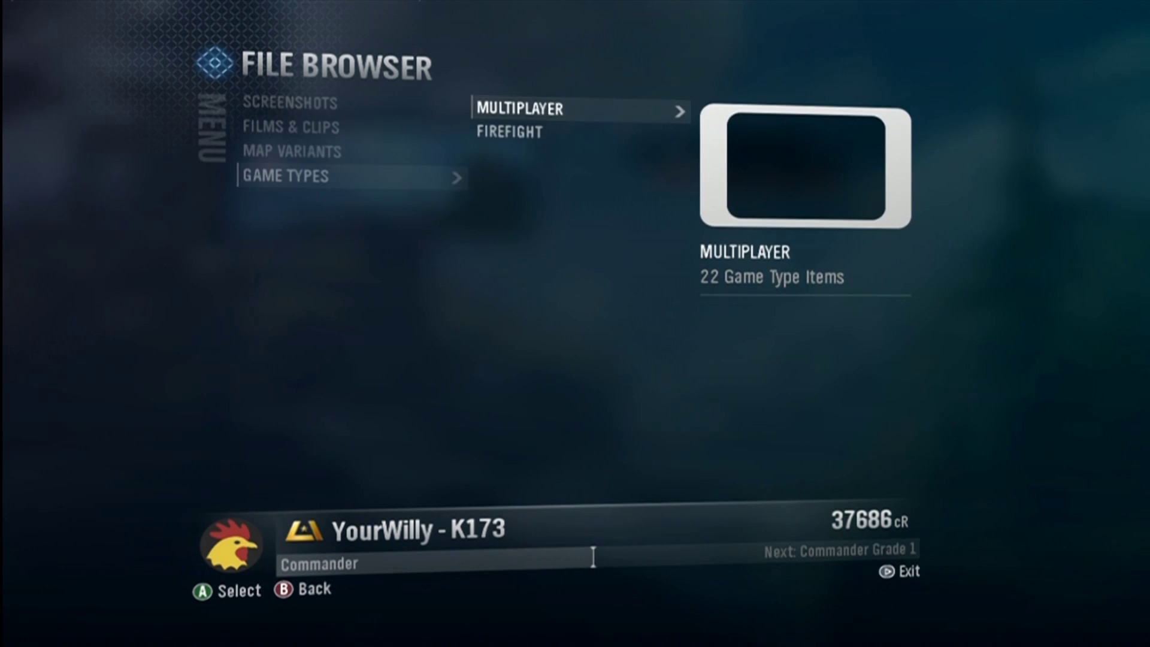
pyautogui.press('Return')
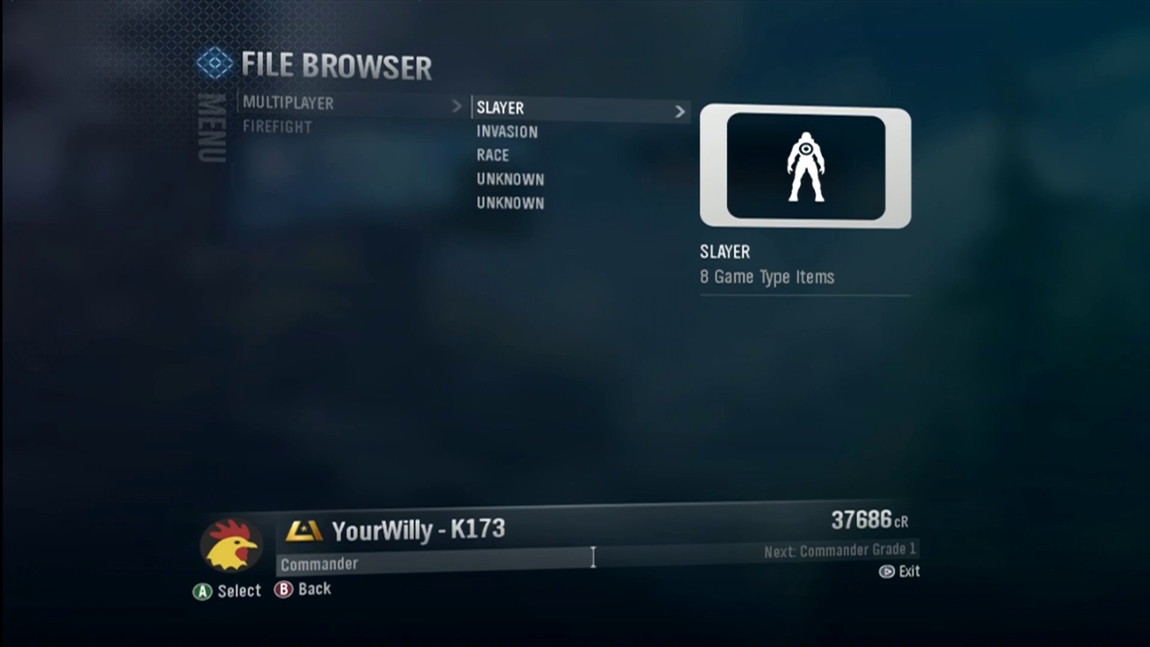
pyautogui.press('Down')
pyautogui.press('Down')
pyautogui.press('Down')
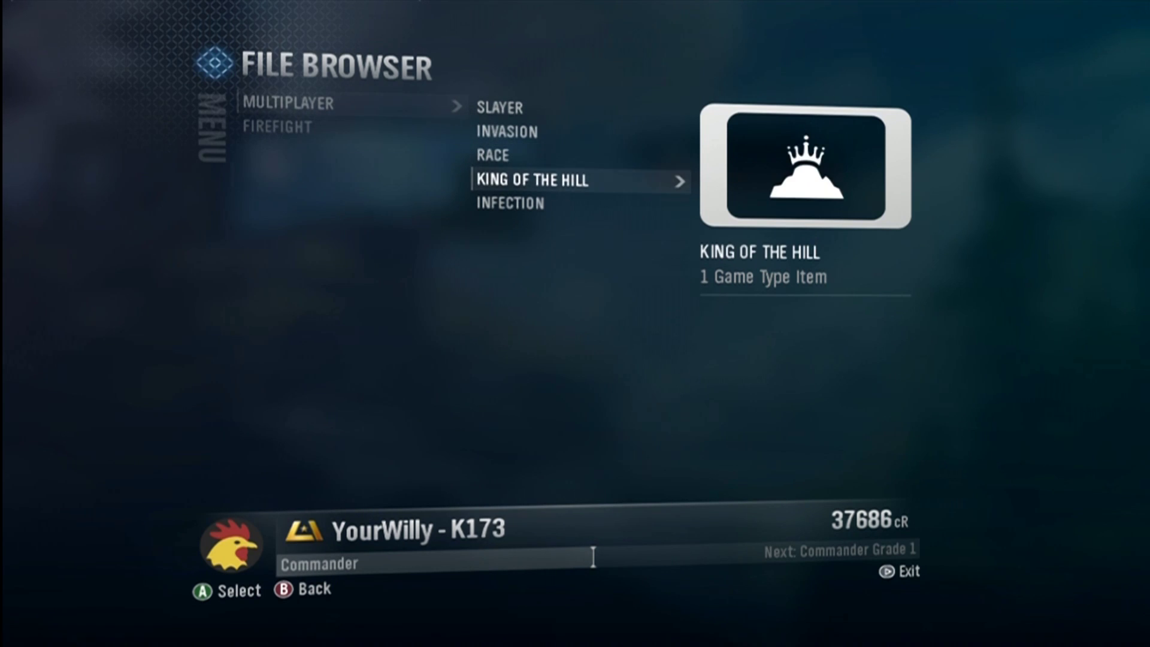
pyautogui.press('Return')
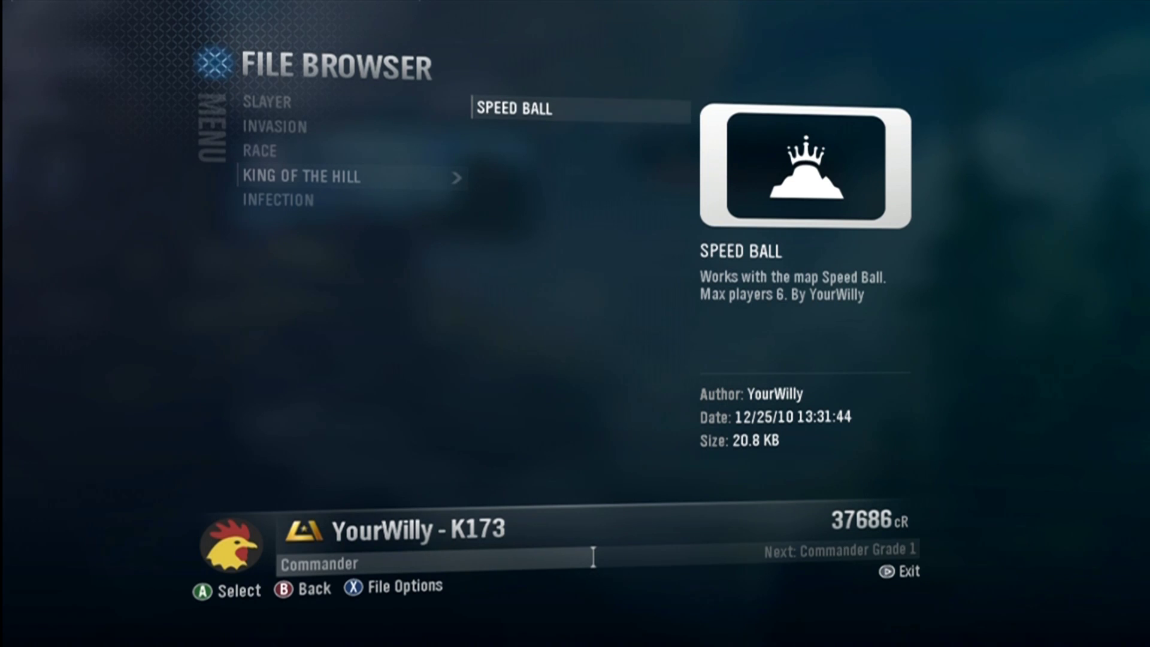
# Step: Open Speed Ball's Local File Options, close them, and reopen them
pyautogui.press('x')
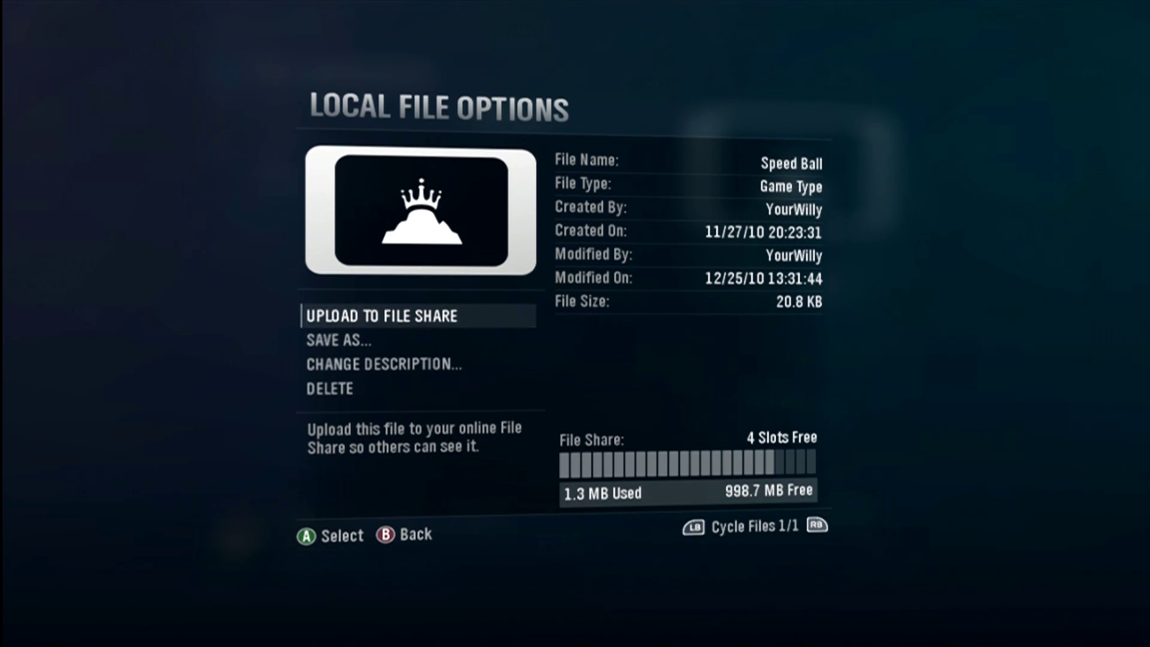
pyautogui.press('Escape')
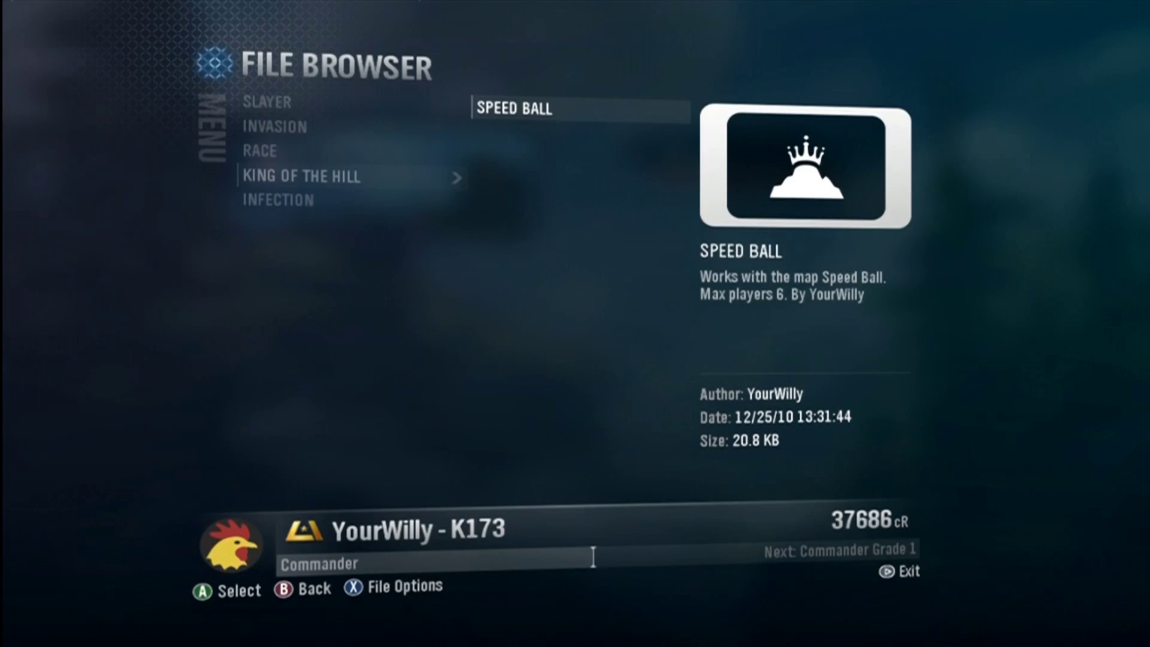
pyautogui.press('x')
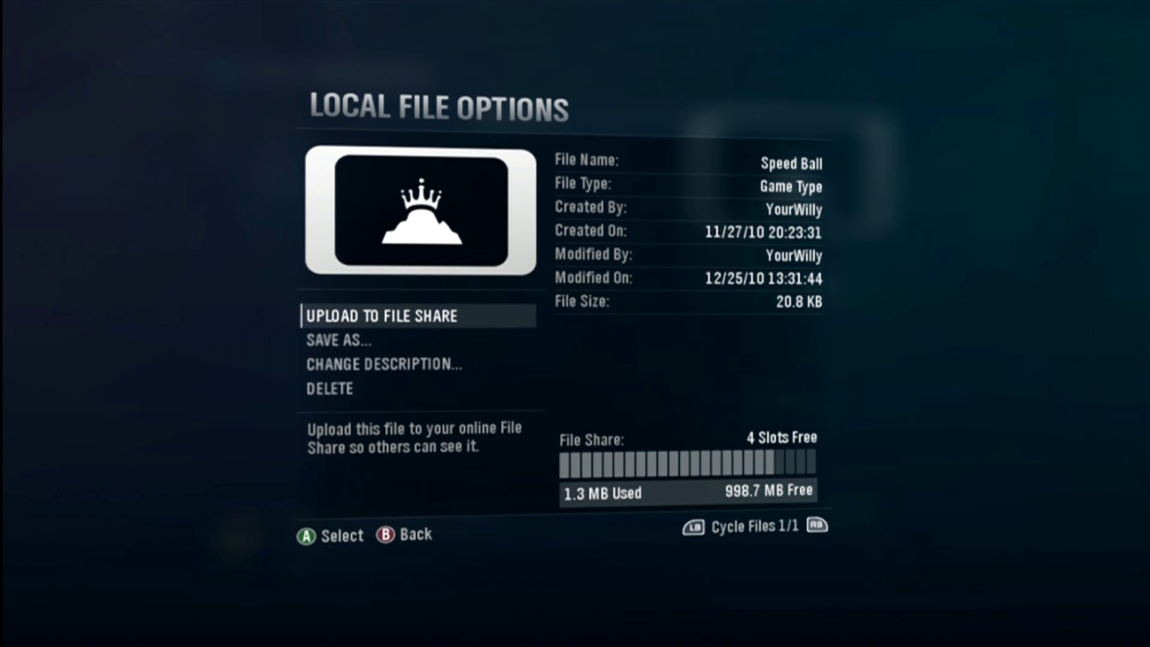
# Step: Back out of the file options to the Forge lobby and open map selection
pyautogui.press('Escape')
pyautogui.press('Escape')
pyautogui.press('Escape')
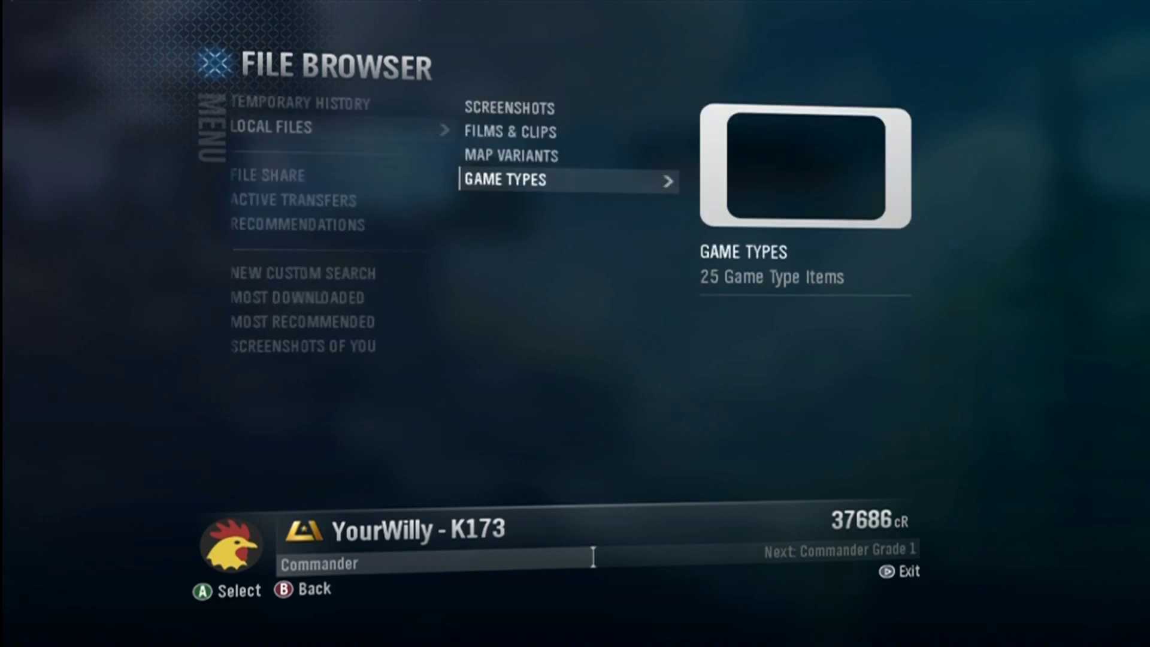
pyautogui.press('Escape')
pyautogui.press('Escape')
pyautogui.press('Up')
pyautogui.press('Up')
pyautogui.press('Return')
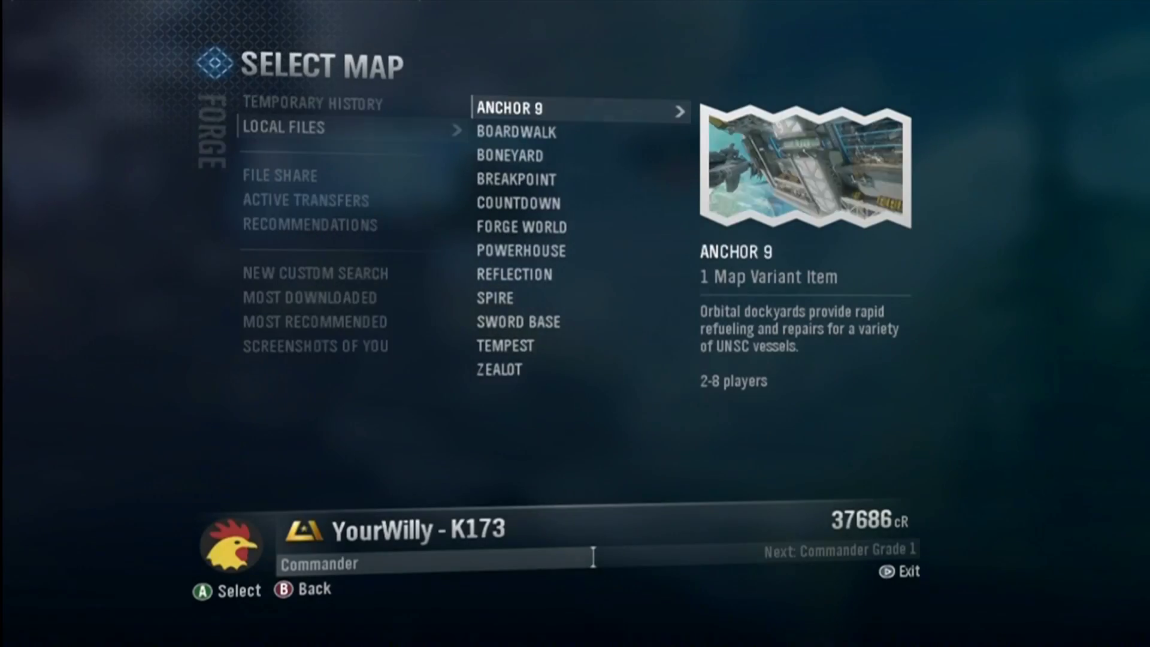
# Step: Switch to game type selection, view Speed Ball's options under King of the Hill, then return to Local Files
pyautogui.press('Escape')
pyautogui.press('Escape')
pyautogui.press('Up')
pyautogui.press('Return')
pyautogui.press('Down')
pyautogui.press('Down')
pyautogui.press('Down')
pyautogui.press('Down')
pyautogui.press('Down')
pyautogui.press('Down')
pyautogui.press('Down')
pyautogui.press('Return')
pyautogui.press('Down')
pyautogui.press('Down')
pyautogui.press('y')
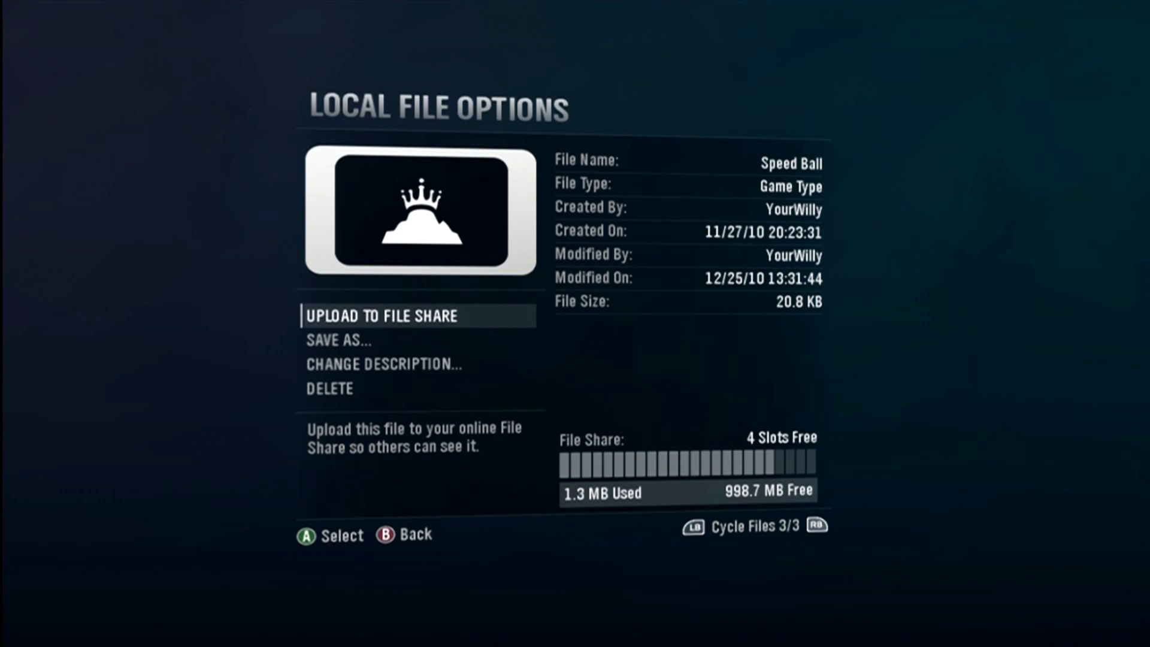
pyautogui.press('Escape')
pyautogui.press('Escape')
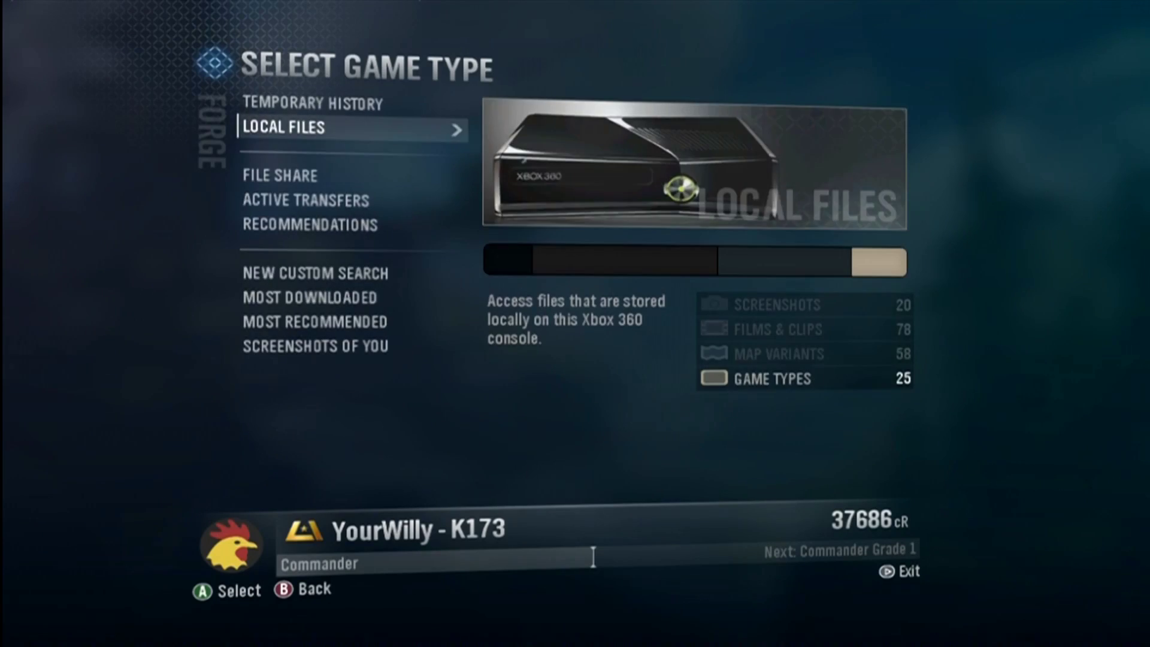
pyautogui.press('Escape')
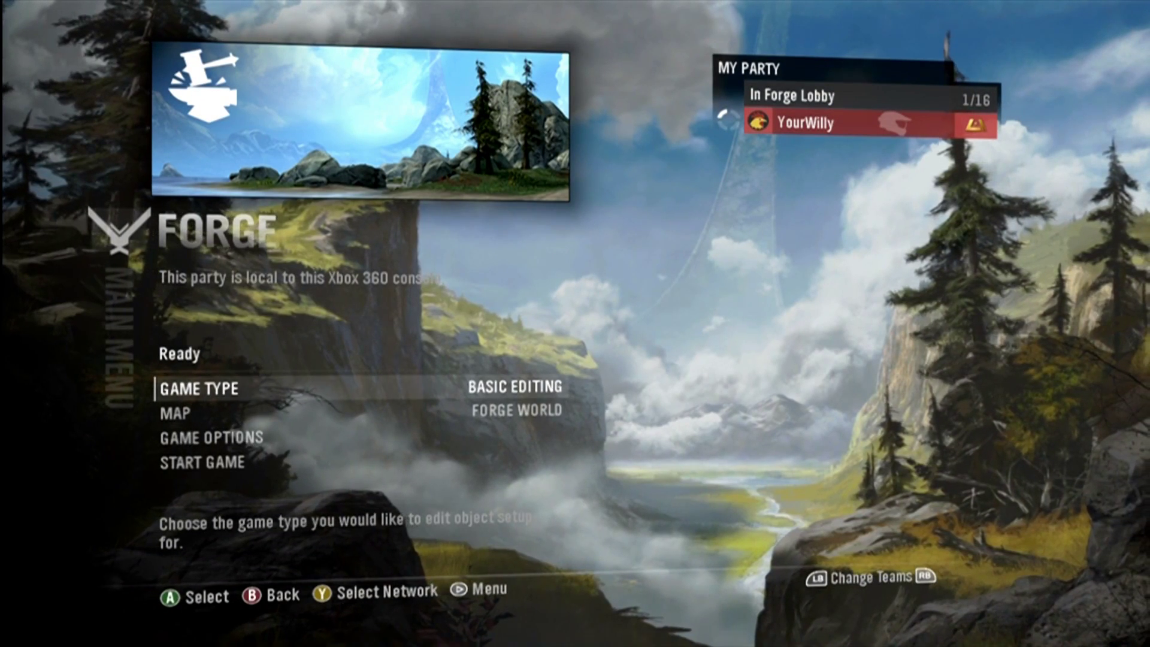
# Step: Start a new custom File Share Search from the main menu's File Browser
pyautogui.press('Return')
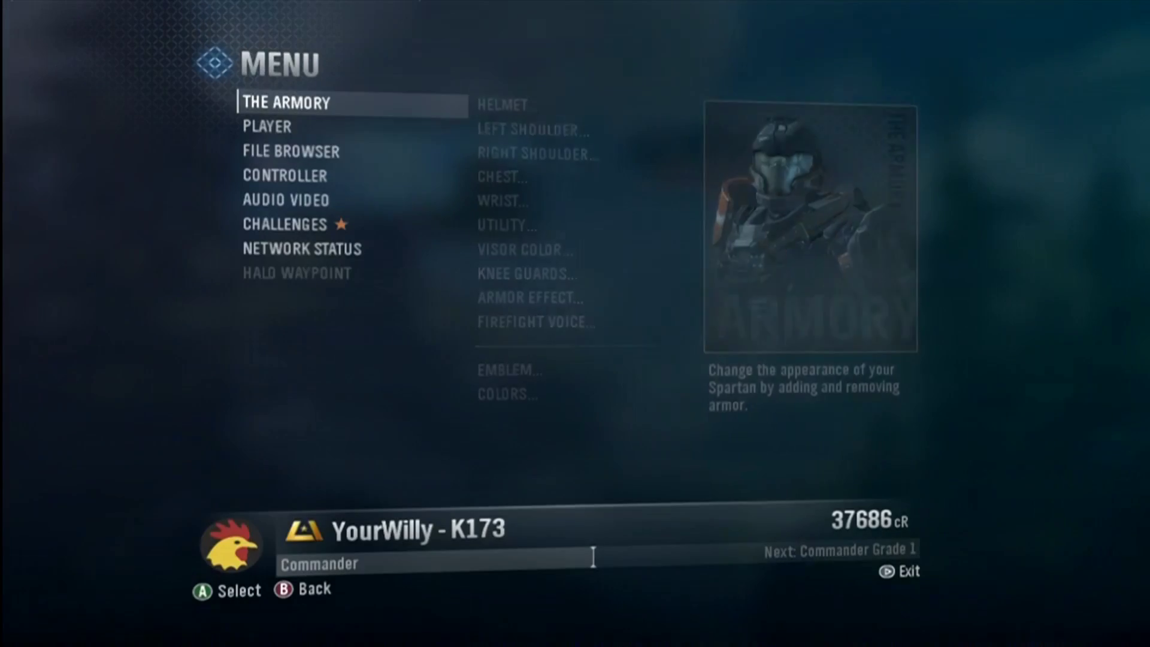
pyautogui.press('Down')
pyautogui.press('Down')
pyautogui.press('Return')
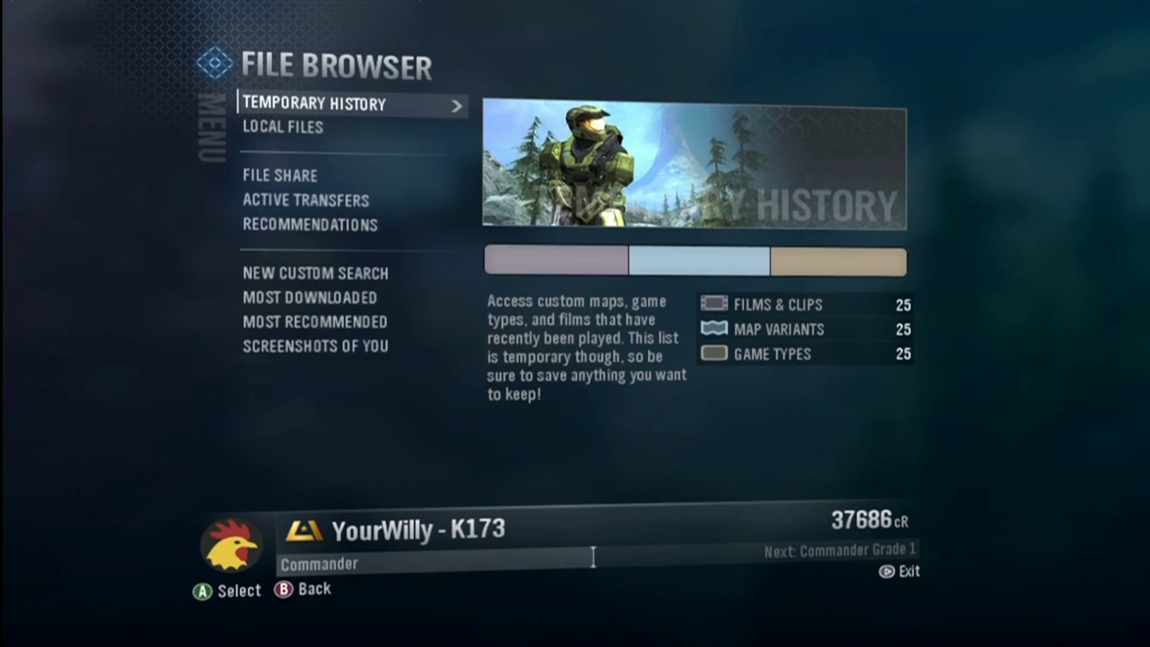
pyautogui.press('Down')
pyautogui.press('Down')
pyautogui.press('Down')
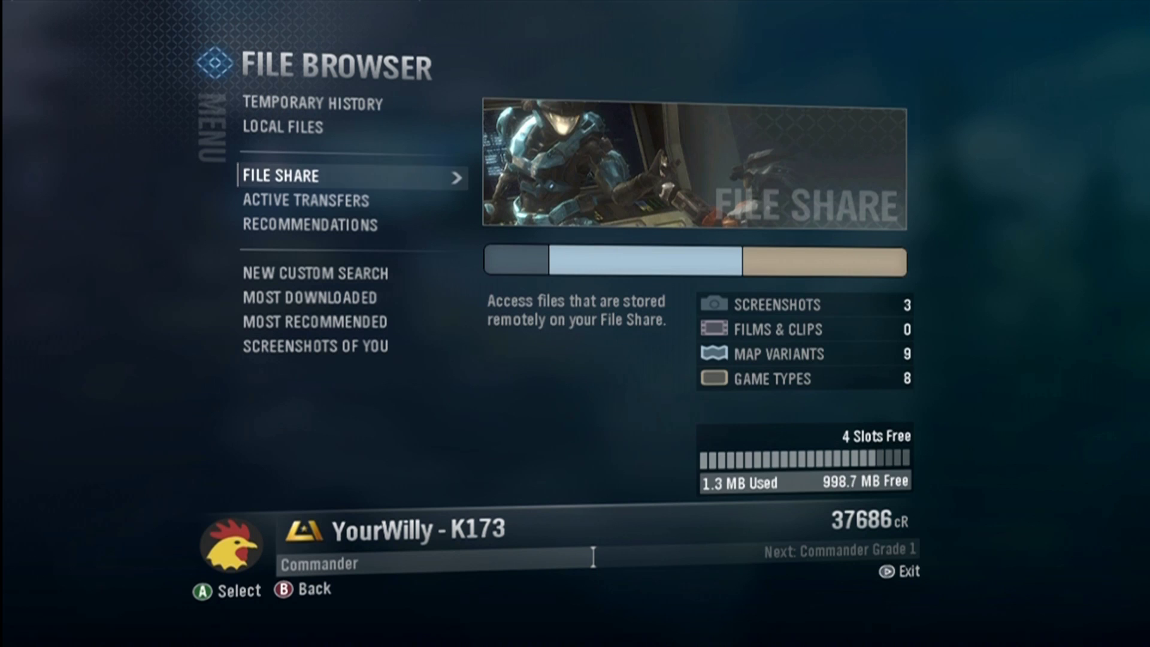
pyautogui.press('Down')
pyautogui.press('Down')
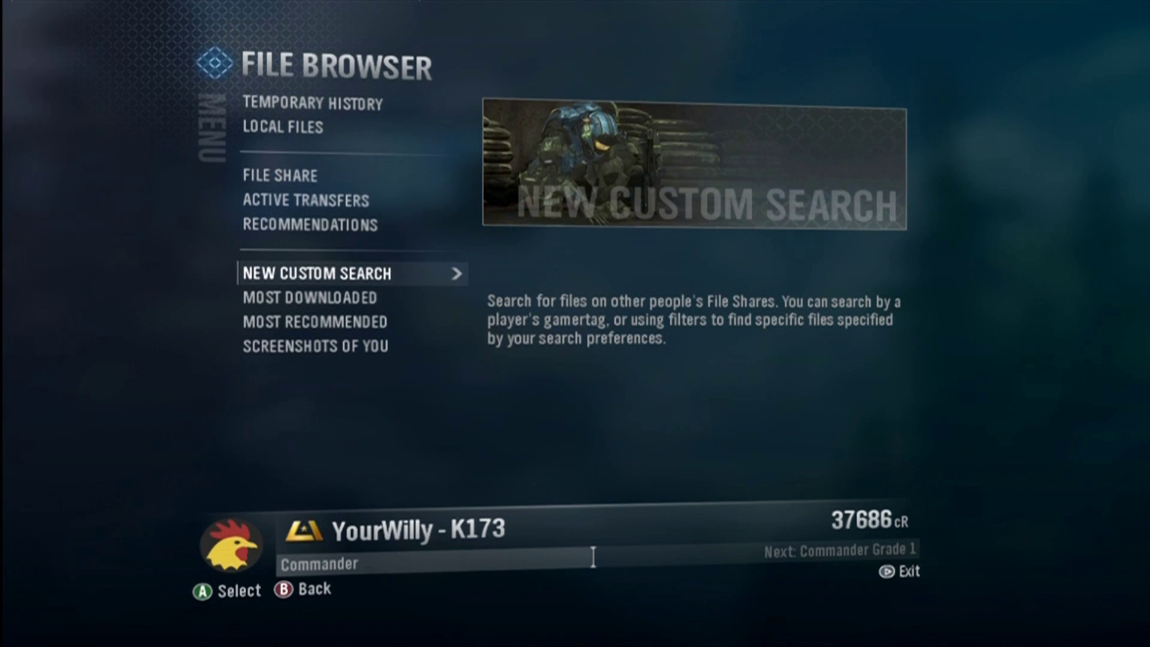
pyautogui.press('Return')
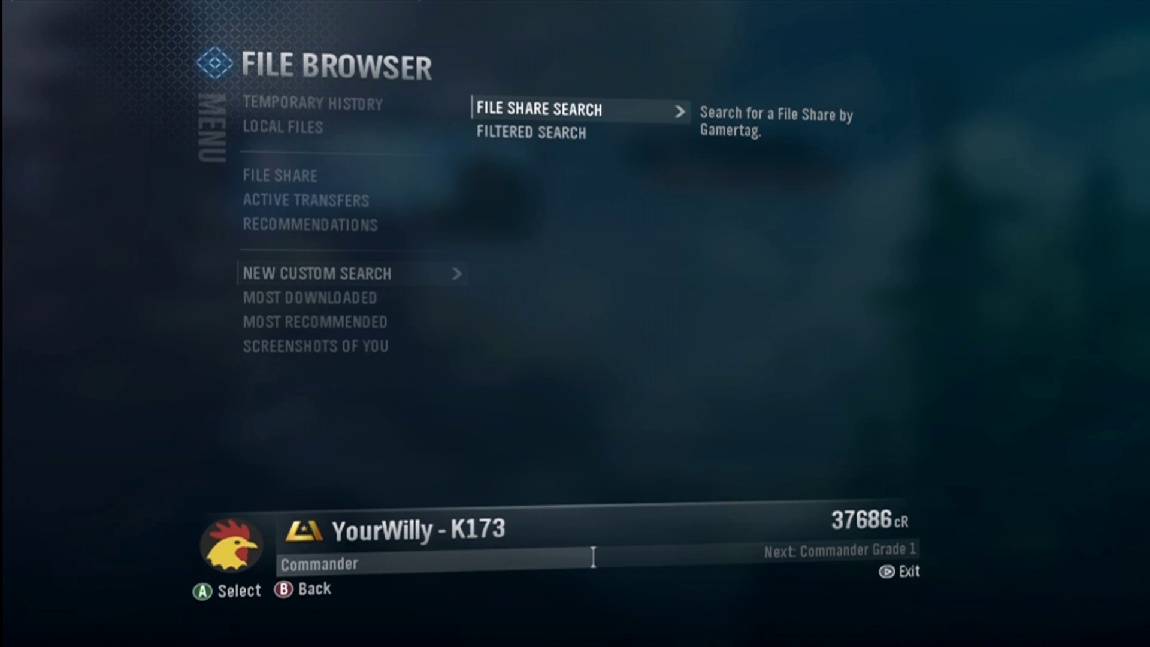
pyautogui.press('Return')
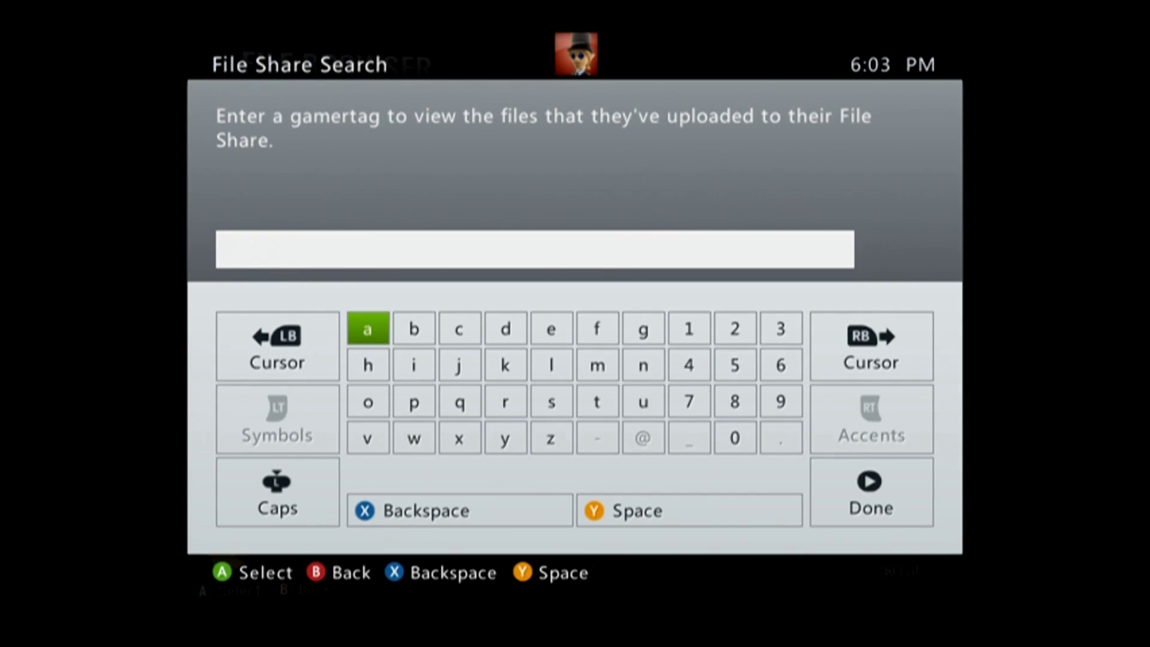
# Step: Enter the player's own gamertag and run the File Share search
pyautogui.write('yourwilly')
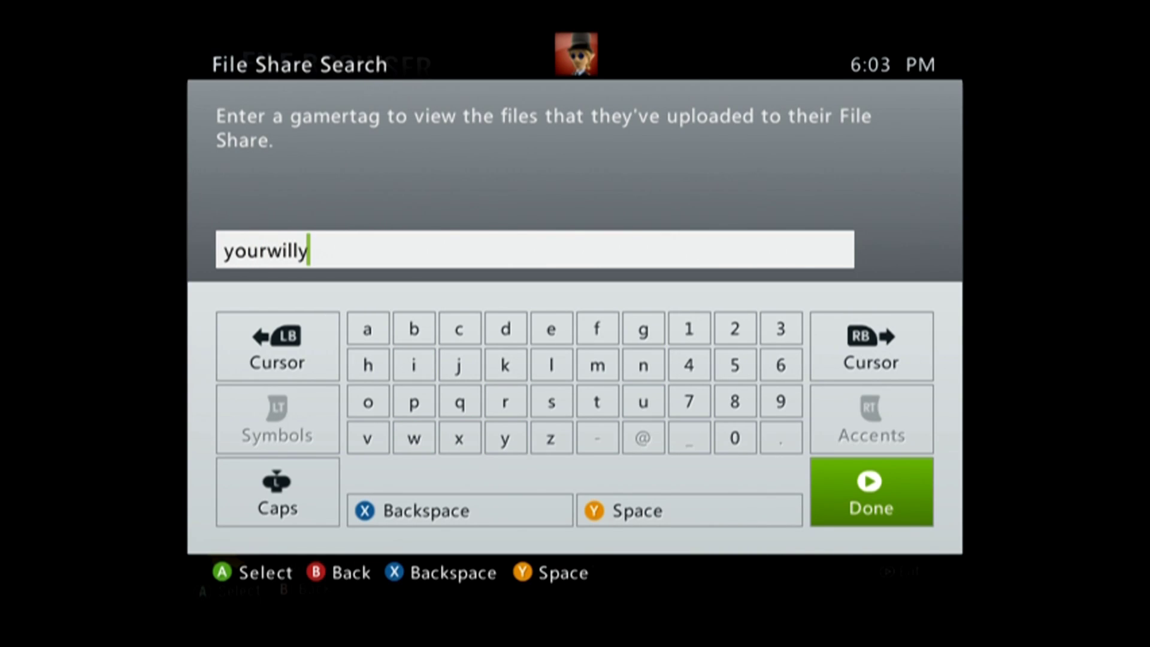
pyautogui.press('Return')
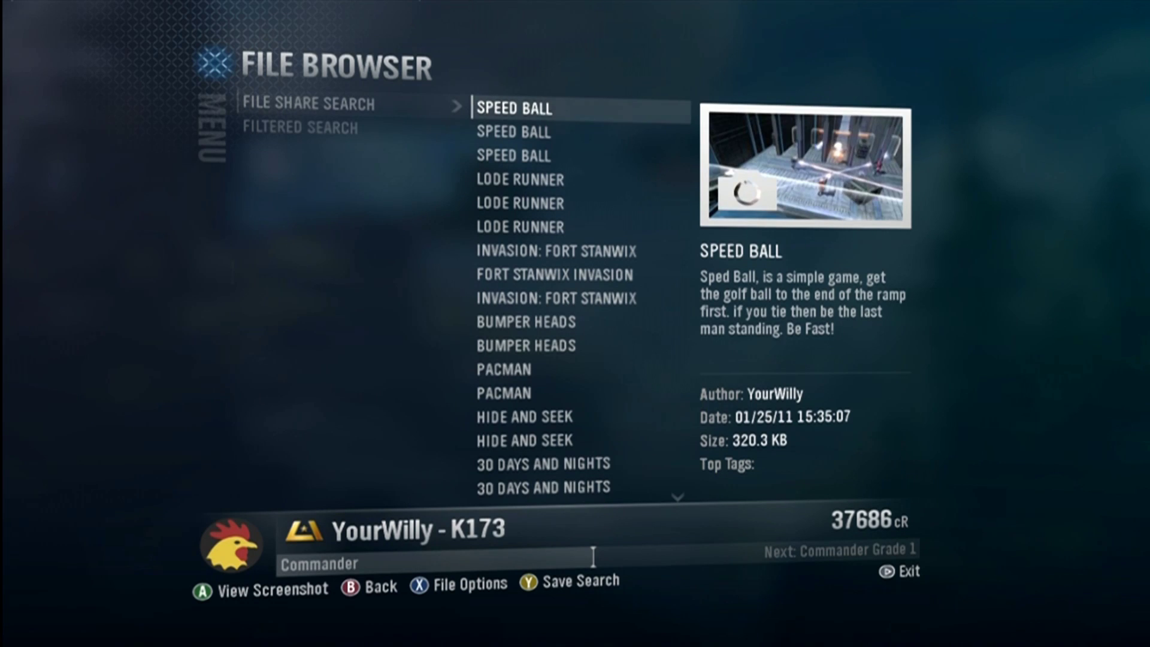
pyautogui.press('Down')
pyautogui.press('Down')
pyautogui.press('Down')
pyautogui.press('Down')
pyautogui.press('Down')
pyautogui.press('Down')
pyautogui.press('Down')
pyautogui.press('Down')
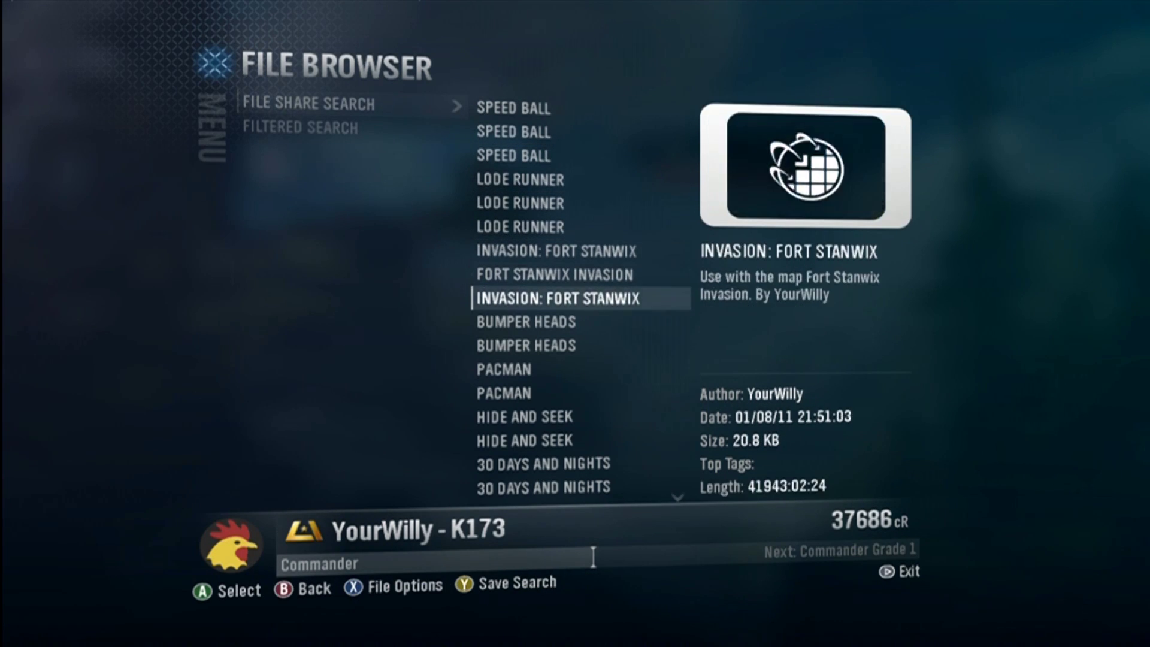
pyautogui.press('Down')
pyautogui.press('Down')
pyautogui.press('Down')
pyautogui.press('Down')
pyautogui.press('Down')
pyautogui.press('Down')
pyautogui.press('Down')
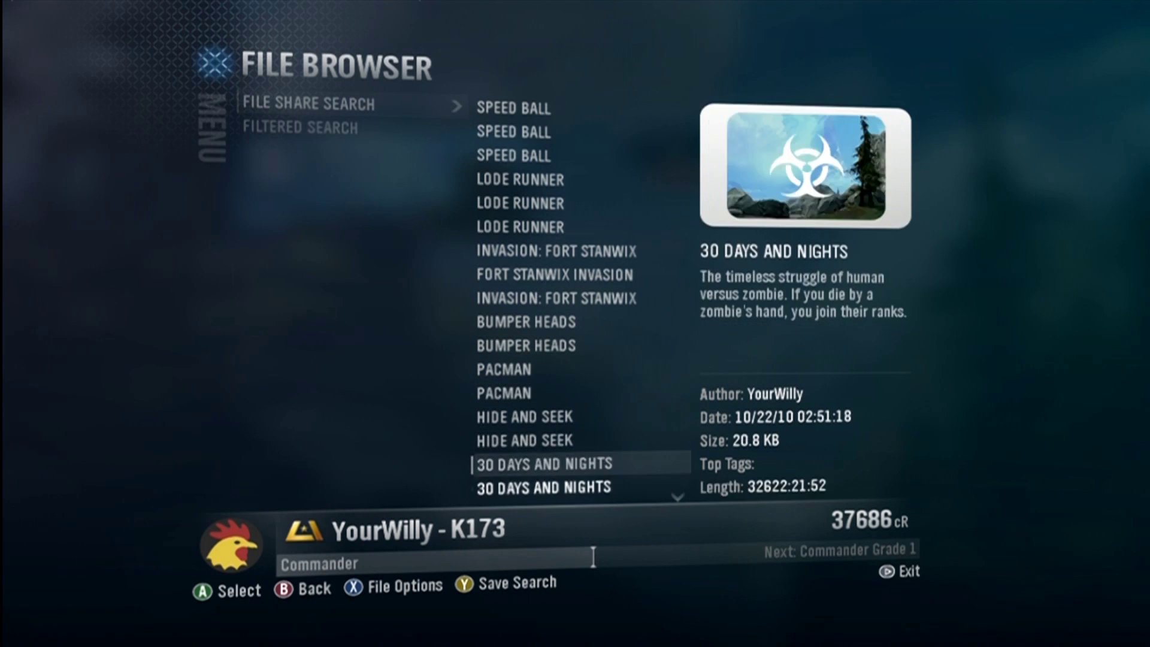
pyautogui.press('Down')
pyautogui.press('Down')
pyautogui.press('Down')
pyautogui.press('Down')
pyautogui.press('Down')
pyautogui.press('Up')
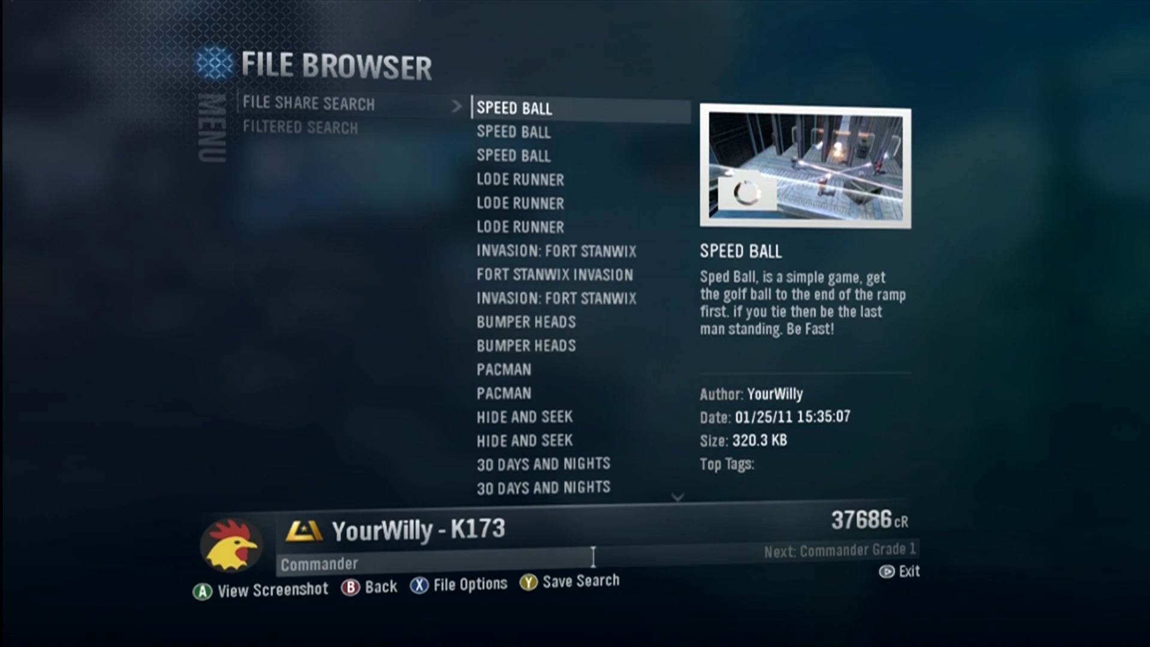
pyautogui.press('super')
# Step: Edit the default search name into the player's capitalised gamertag and confirm it
pyautogui.press('Right')
pyautogui.press('BackSpace')
pyautogui.press('BackSpace')
pyautogui.press('BackSpace')
pyautogui.press('BackSpace')
pyautogui.press('BackSpace')
pyautogui.press('BackSpace')
pyautogui.press('BackSpace')
pyautogui.press('BackSpace')
pyautogui.press('BackSpace')
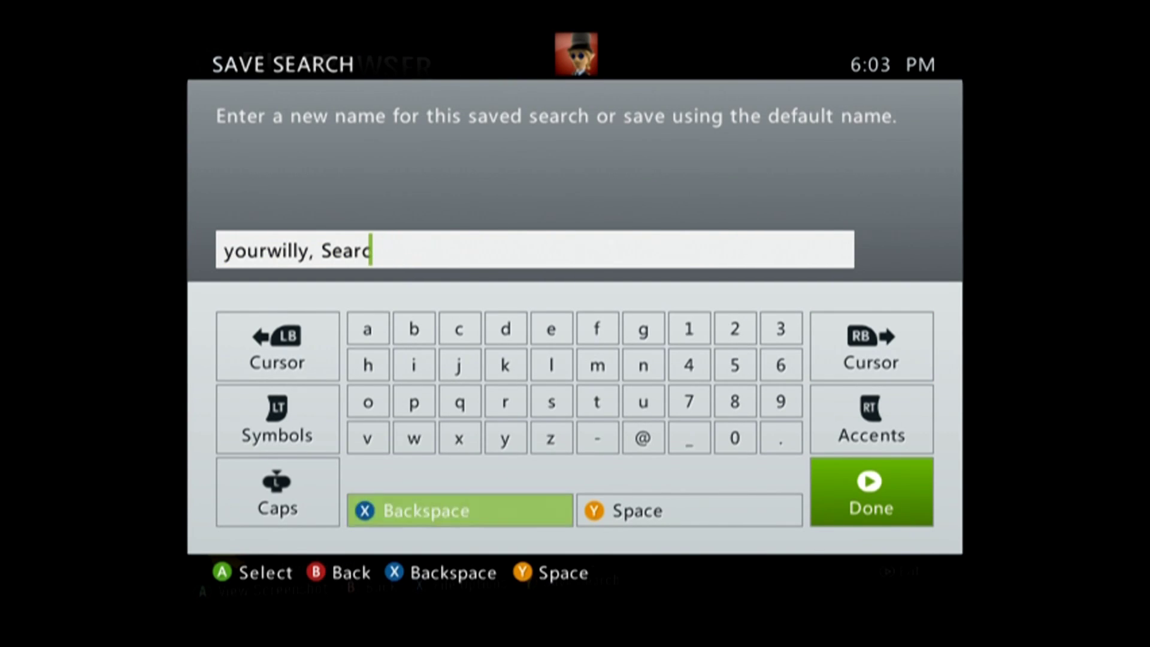
pyautogui.press('Left')
pyautogui.press('Left')
pyautogui.press('Left')
pyautogui.press('Left')
pyautogui.press('BackSpace')
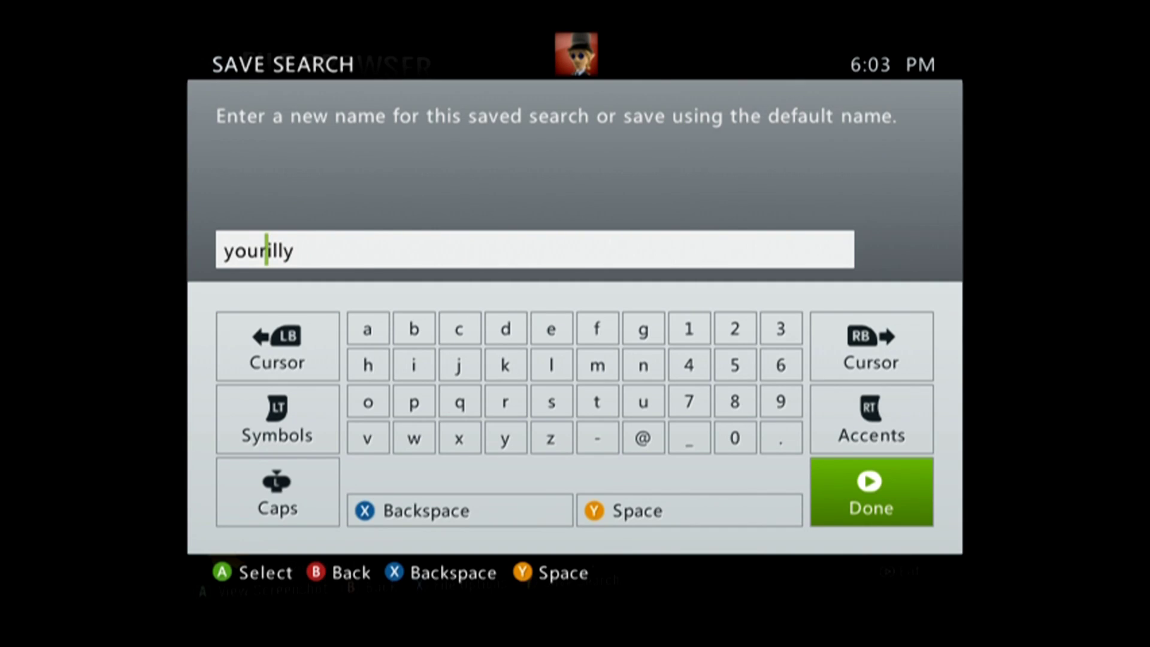
pyautogui.write('W')
pyautogui.press('Left')
pyautogui.press('Left')
pyautogui.press('Left')
pyautogui.press('Left')
pyautogui.press('BackSpace')
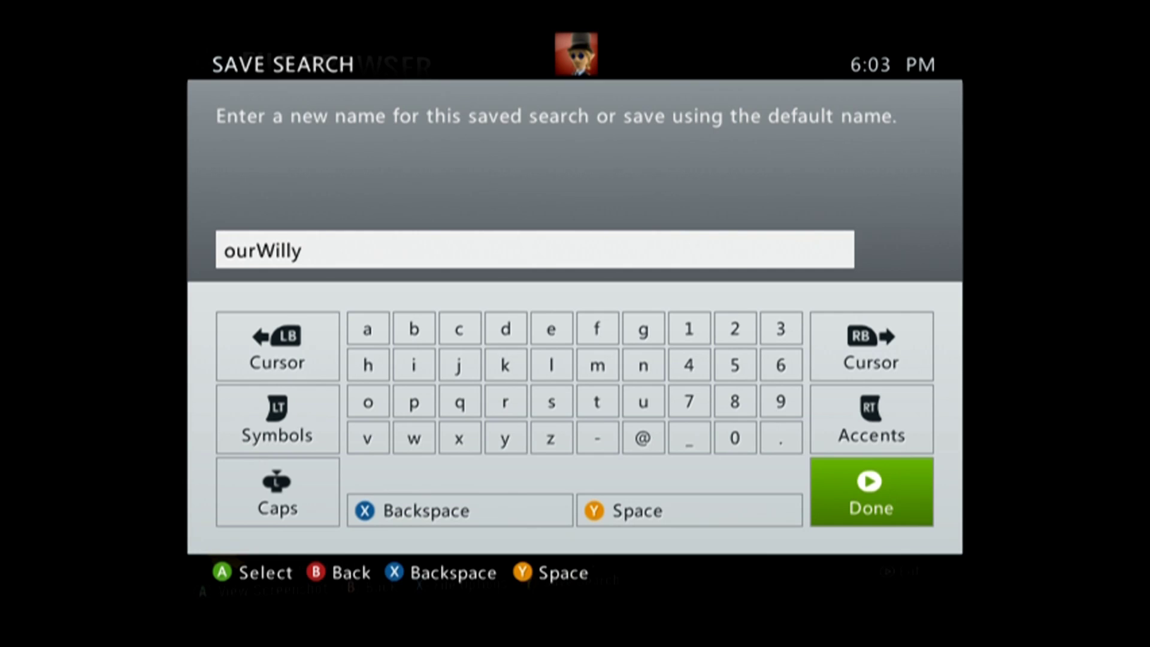
pyautogui.write('Y')
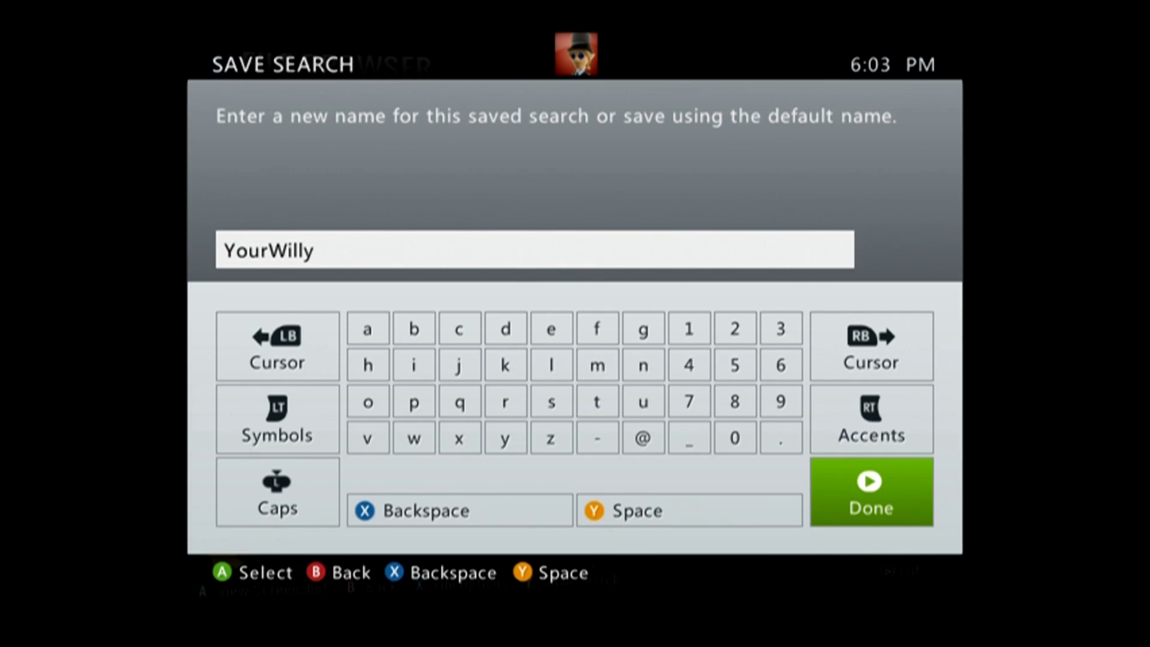
pyautogui.press('Return')
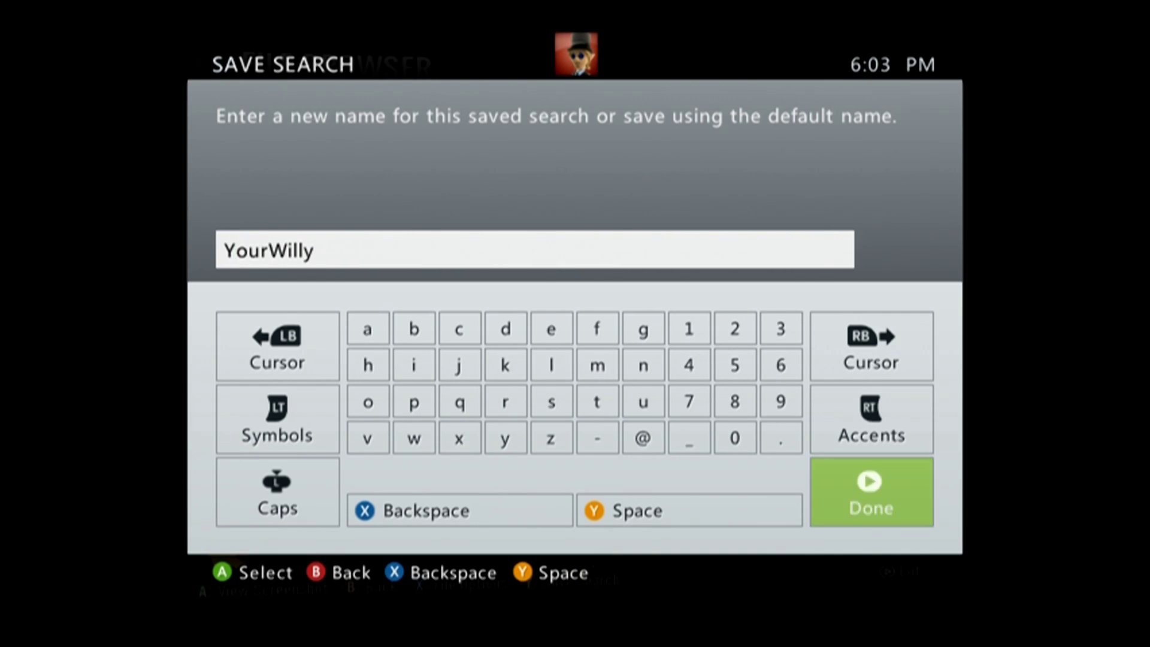
# Step: Finish saving the search and check it appears in the File Browser list
pyautogui.press('Escape')
pyautogui.press('Escape')
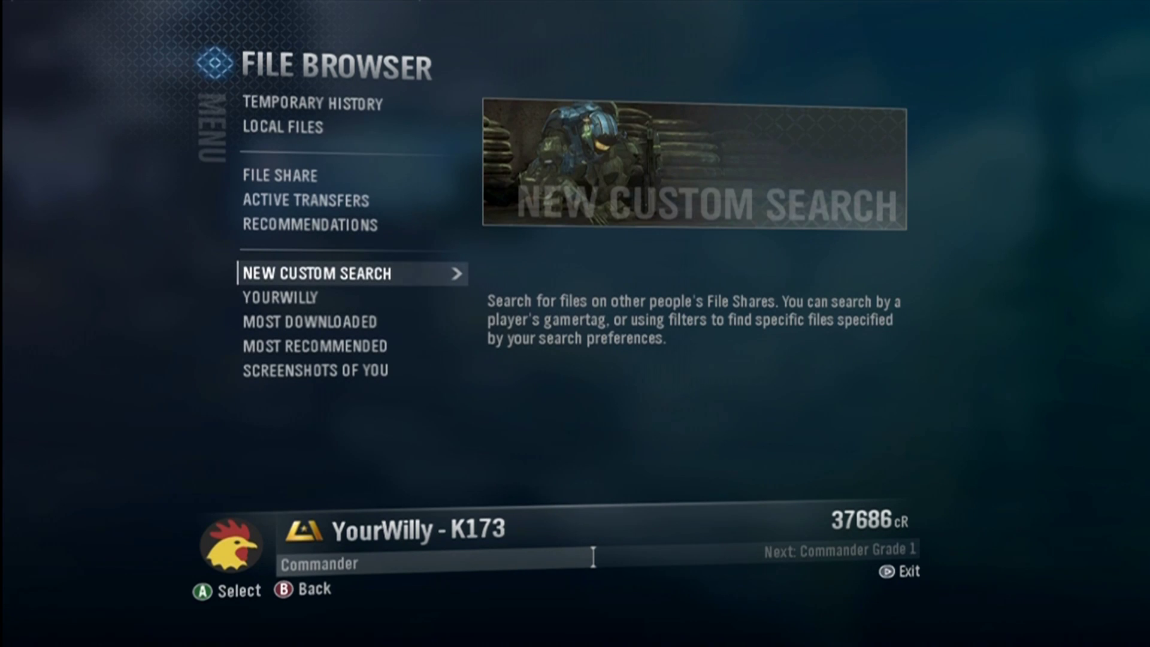
pyautogui.press('Down')
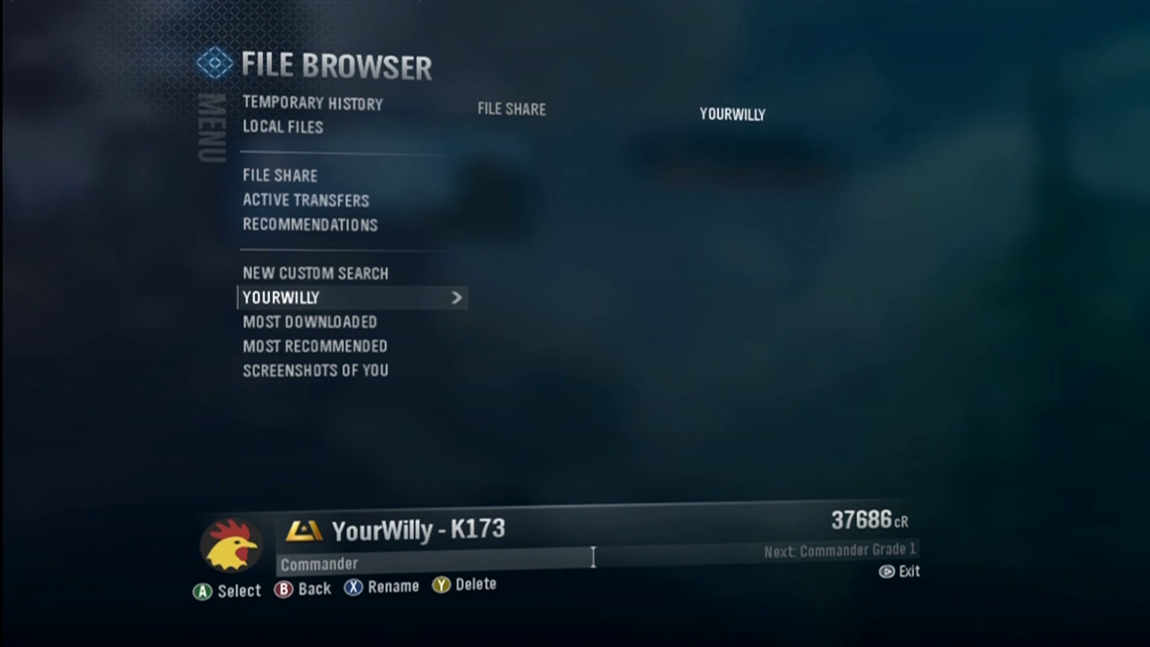
pyautogui.press('Up')
pyautogui.press('Up')
pyautogui.press('Up')
pyautogui.press('Up')
pyautogui.press('Up')
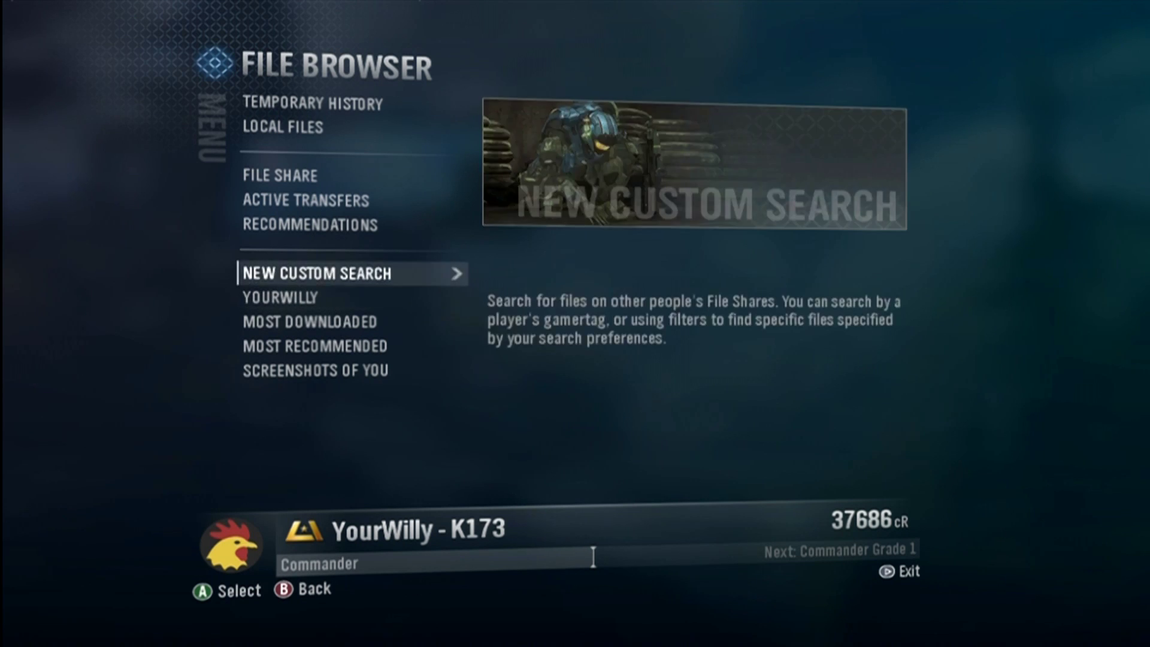
# Step: Go to Local Files > Game Types > Multiplayer > Slayer and select Clone Wars
pyautogui.press('Return')
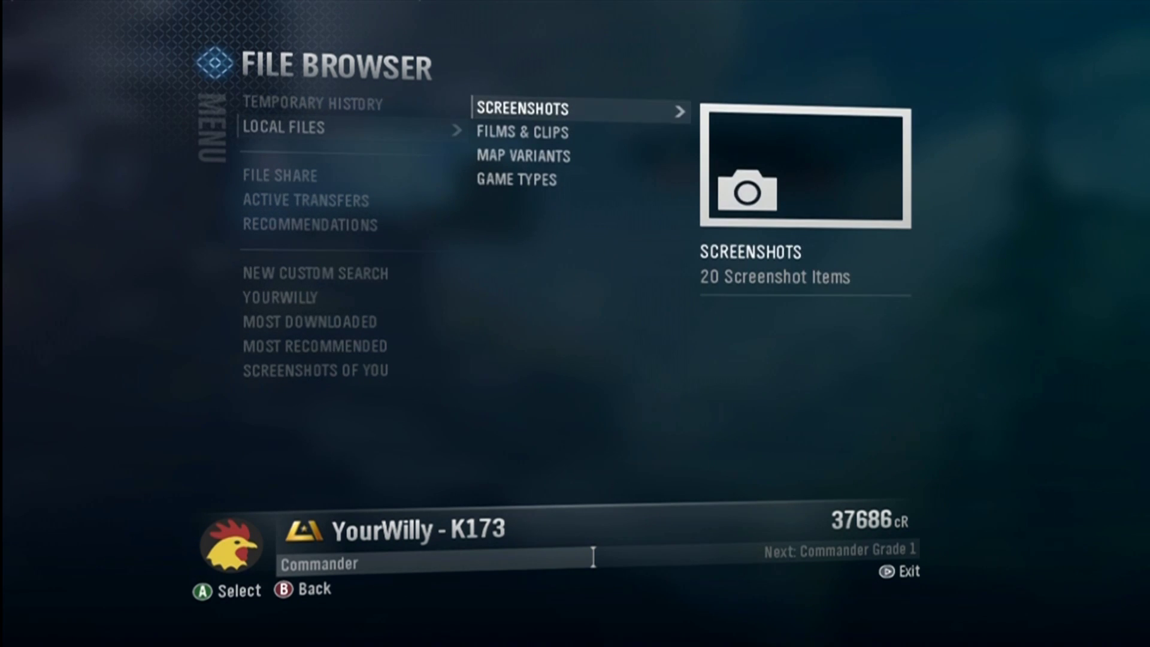
pyautogui.press('Down')
pyautogui.press('Down')
pyautogui.press('Down')
pyautogui.press('Return')
pyautogui.press('Down')
pyautogui.press('Up')
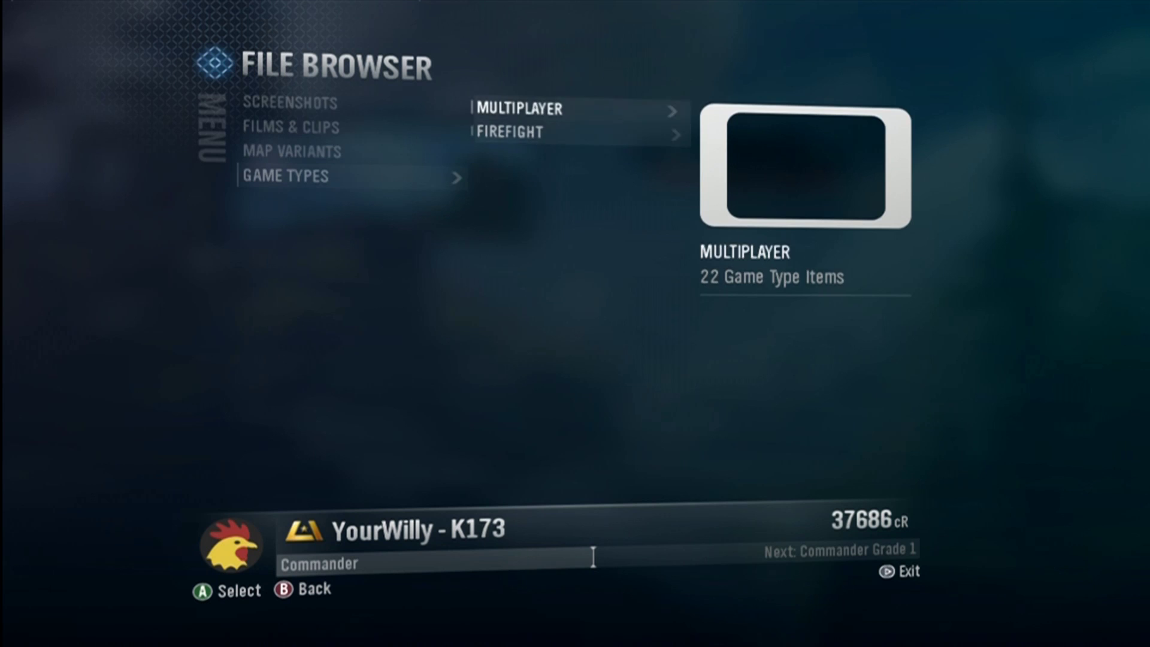
pyautogui.press('Return')
pyautogui.press('Down')
pyautogui.press('Down')
pyautogui.press('Down')
pyautogui.press('Up')
pyautogui.press('Up')
pyautogui.press('Up')
pyautogui.press('Return')
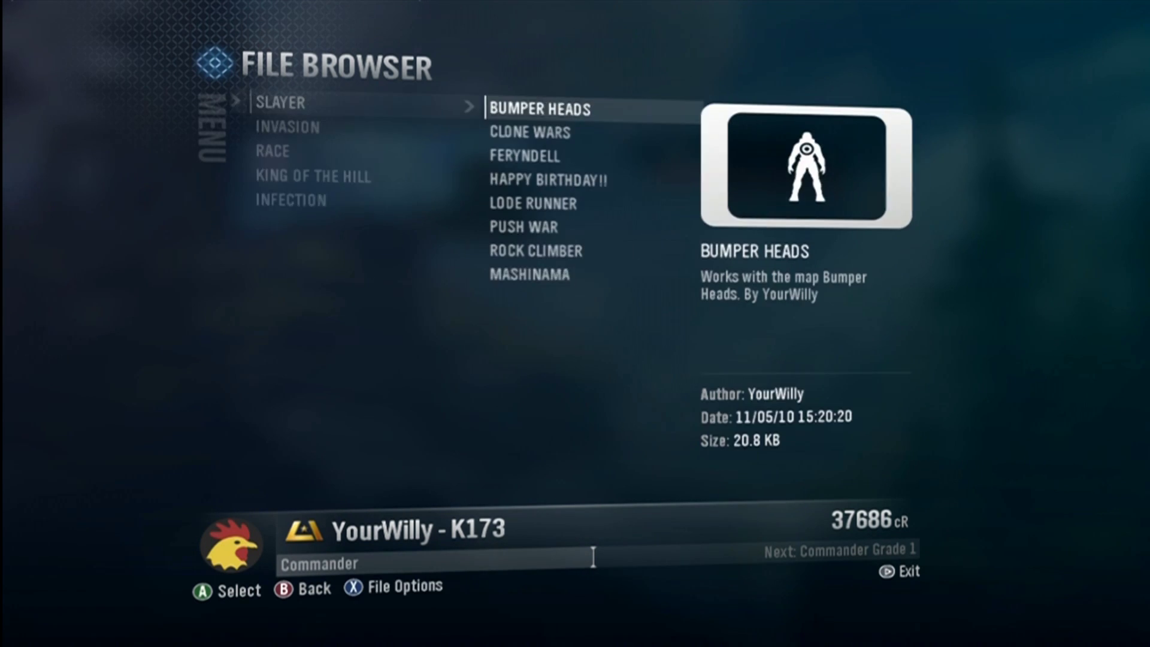
pyautogui.press('Down')
# Step: Upload Clone Wars to the File Share, then return to the main File Browser menu
pyautogui.press('x')
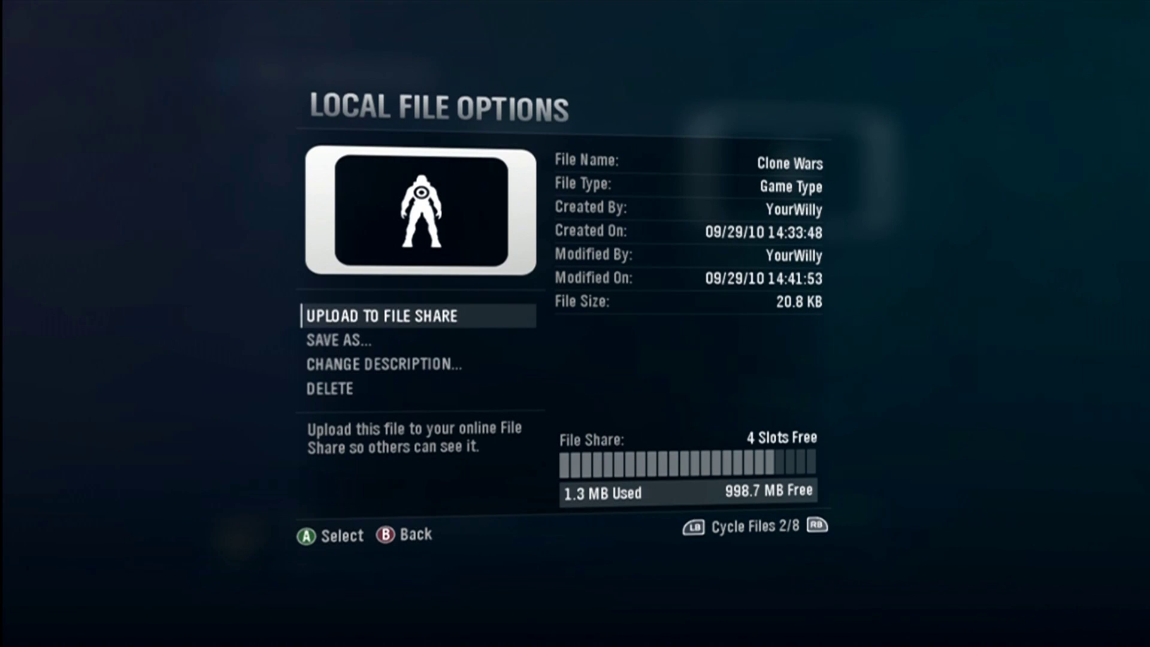
pyautogui.press('Escape')
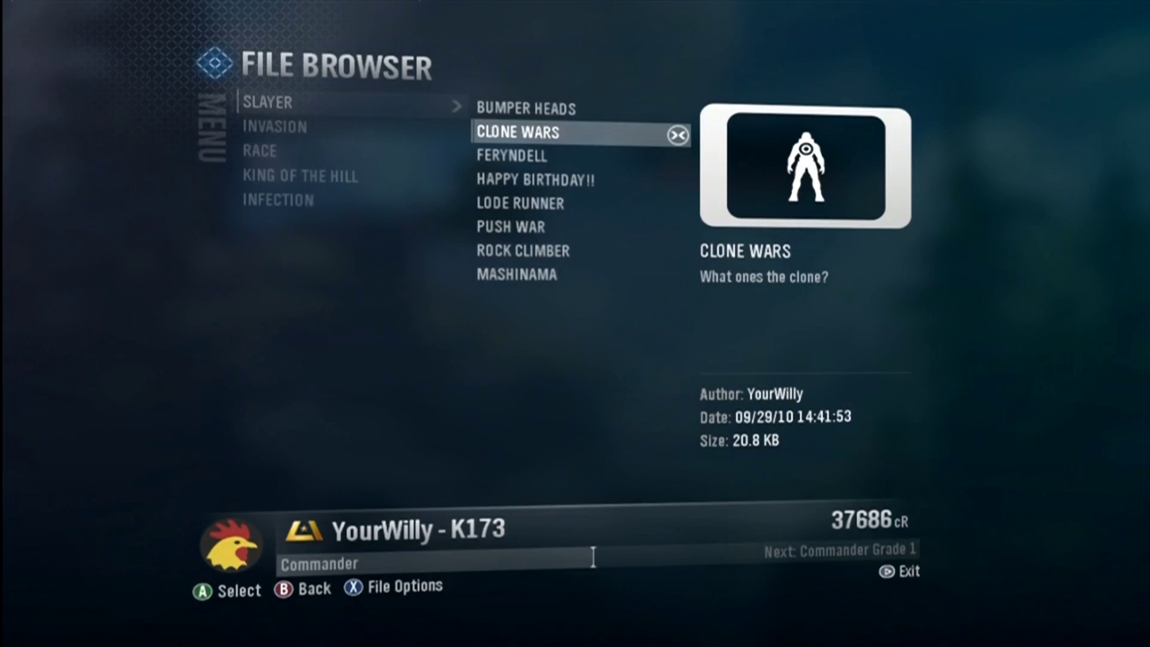
pyautogui.press('Escape')
pyautogui.press('Escape')
pyautogui.press('Escape')
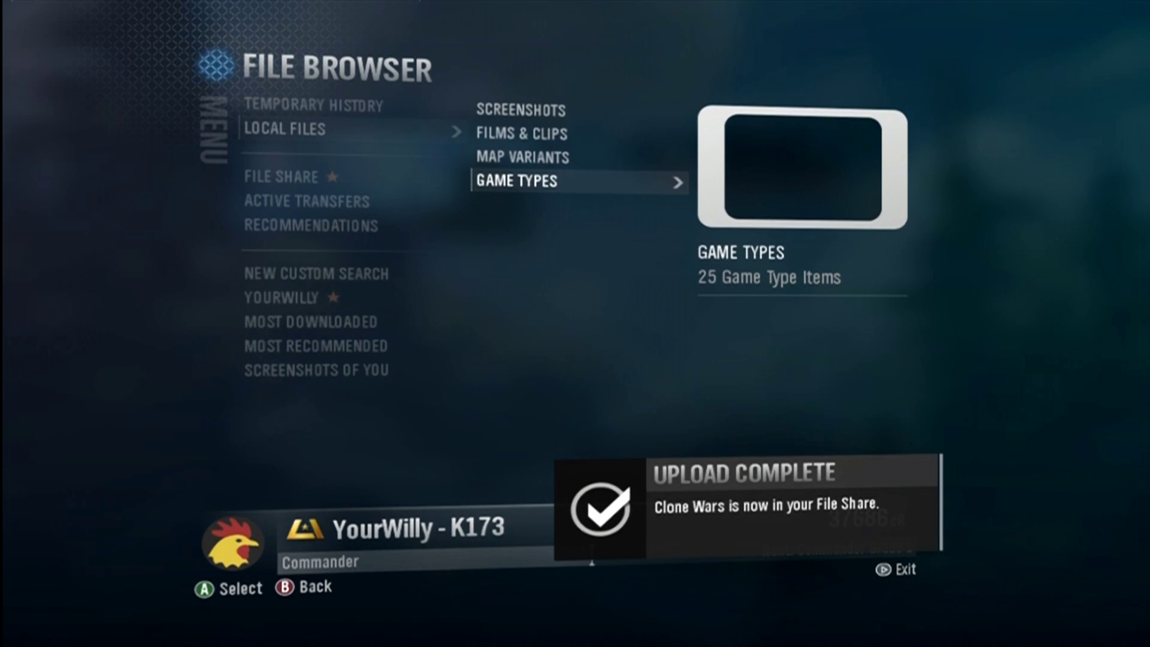
pyautogui.press('Escape')
pyautogui.press('Down')
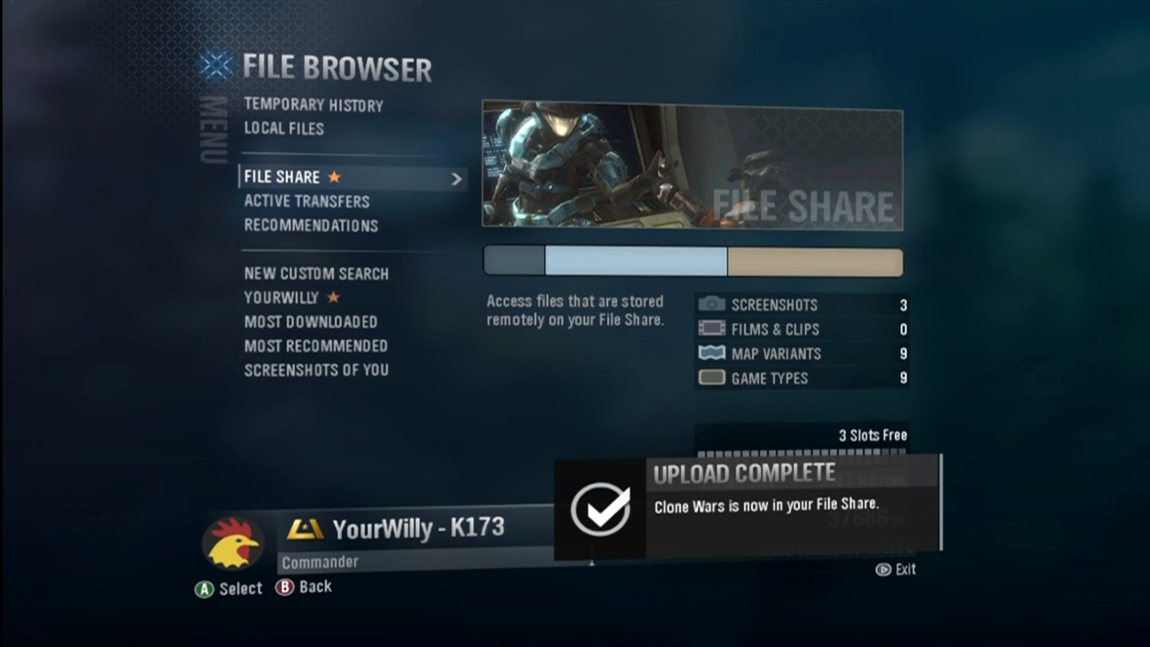
# Step: View the File Share list to confirm Clone Wars, then back out to the main menu
pyautogui.press('Return')
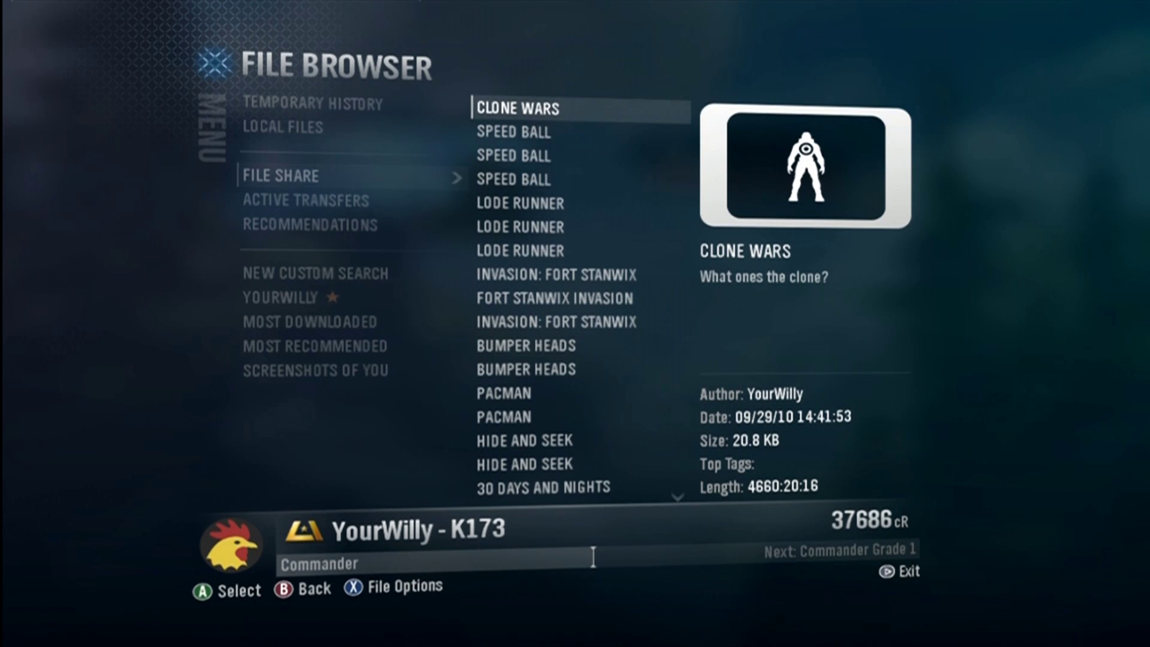
pyautogui.press('Escape')
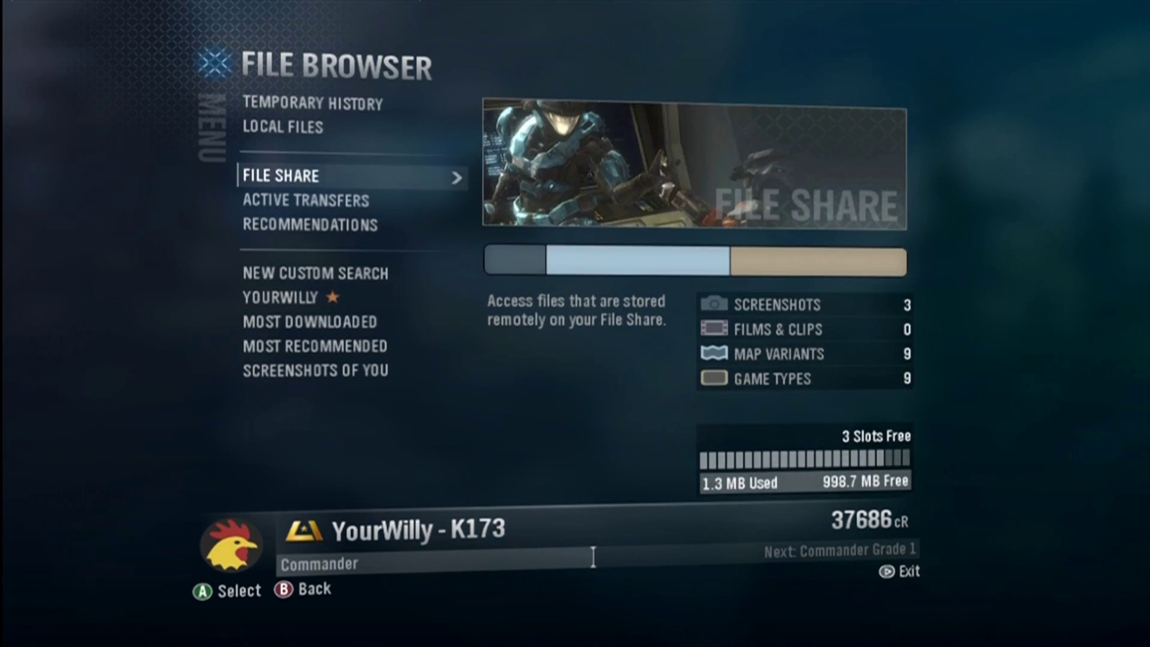
pyautogui.press('Down')
pyautogui.press('Down')
pyautogui.press('Down')
pyautogui.press('Down')
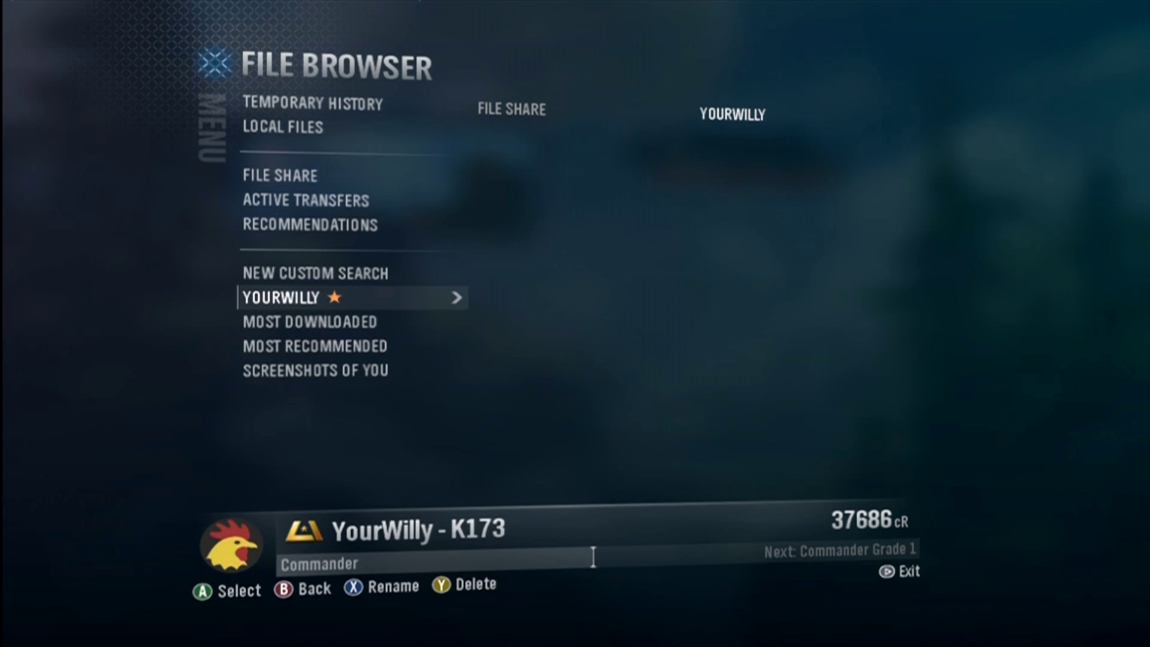
pyautogui.press('Escape')
pyautogui.press('Down')
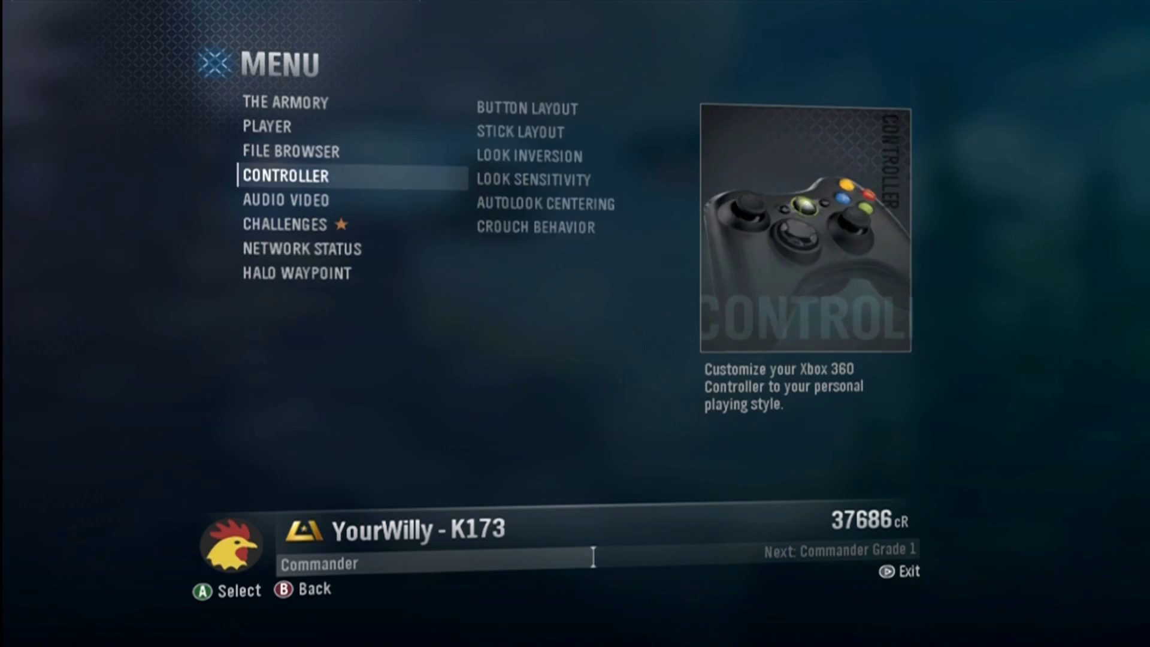
# Step: Reopen the File Browser from the main menu and highlight the saved gamertag search
pyautogui.press('Up')
pyautogui.press('Return')
pyautogui.press('Down')
pyautogui.press('Down')
pyautogui.press('Down')
pyautogui.press('Down')
pyautogui.press('Down')
pyautogui.press('Down')
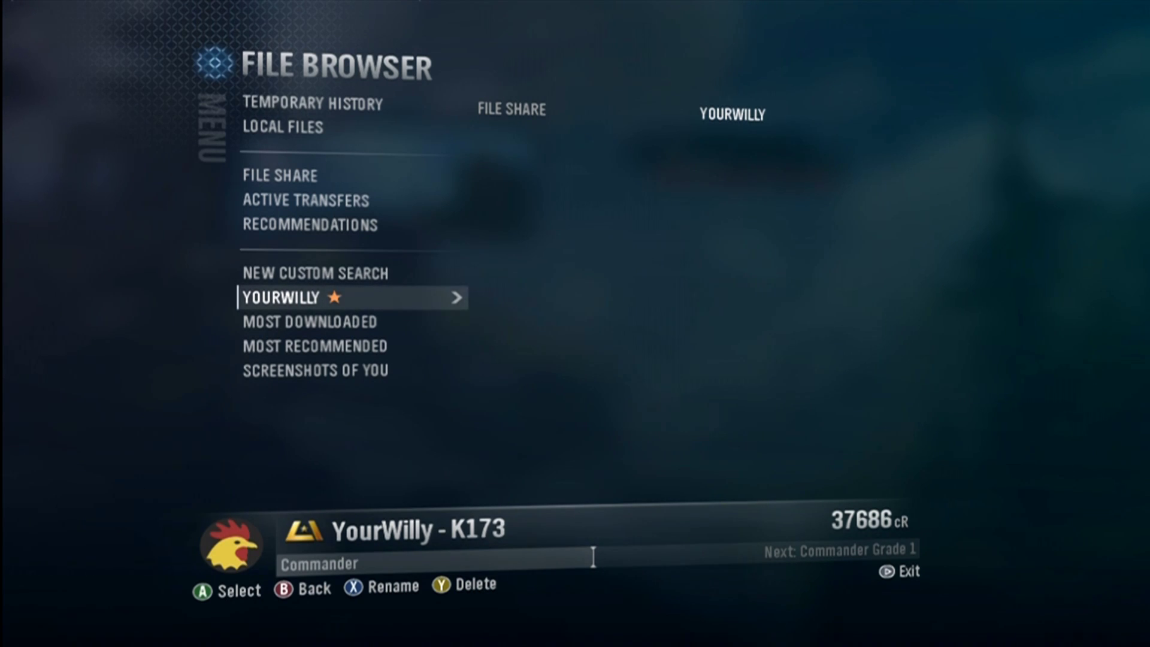
# Step: Browse the saved search's categories, including Map Variants, then open the File Share's file list
pyautogui.press('Return')
pyautogui.press('Down')
pyautogui.press('Down')
pyautogui.press('Down')
pyautogui.press('Up')
pyautogui.press('Up')
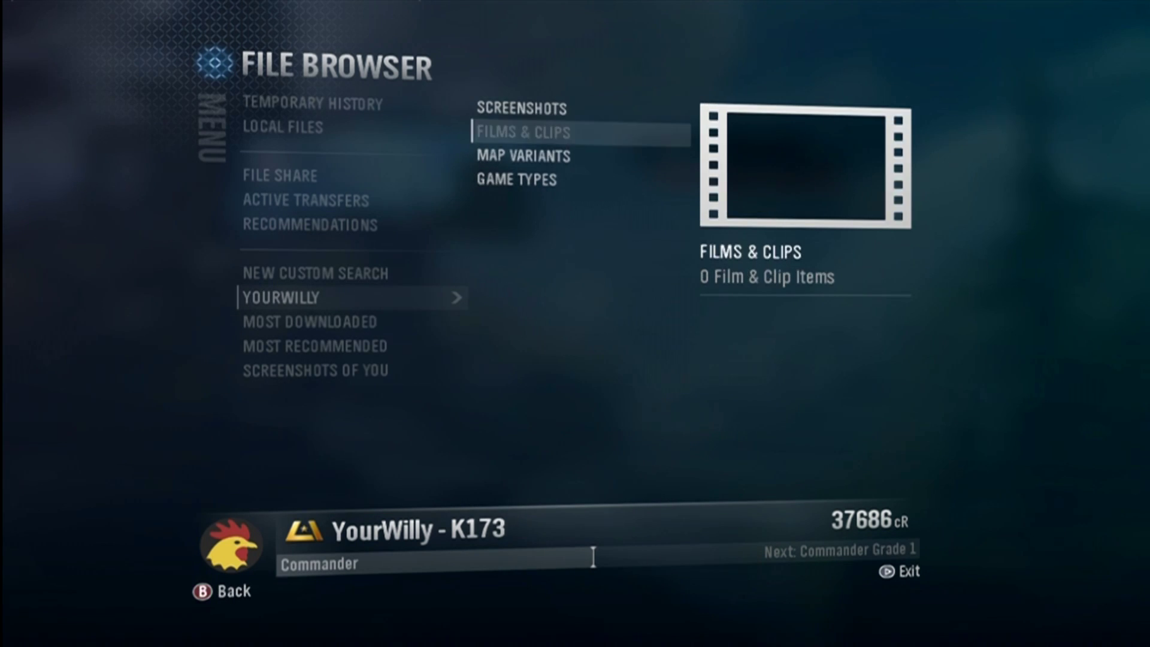
pyautogui.press('Down')
pyautogui.press('Down')
pyautogui.press('Up')
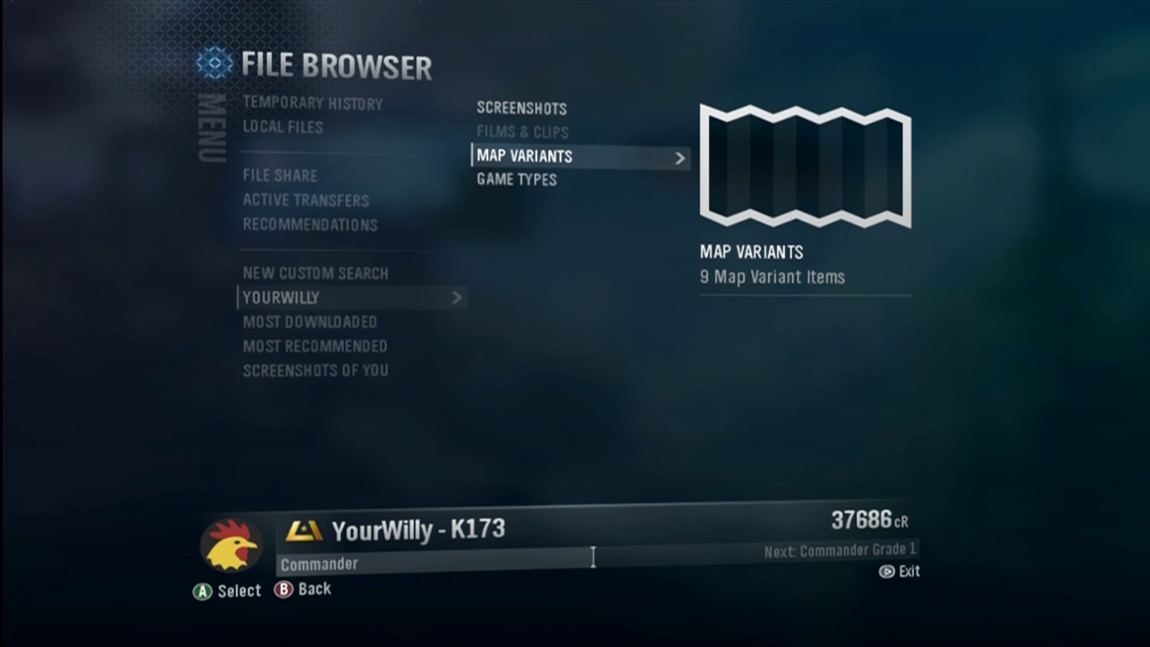
pyautogui.press('Escape')
pyautogui.press('Up')
pyautogui.press('Up')
pyautogui.press('Up')
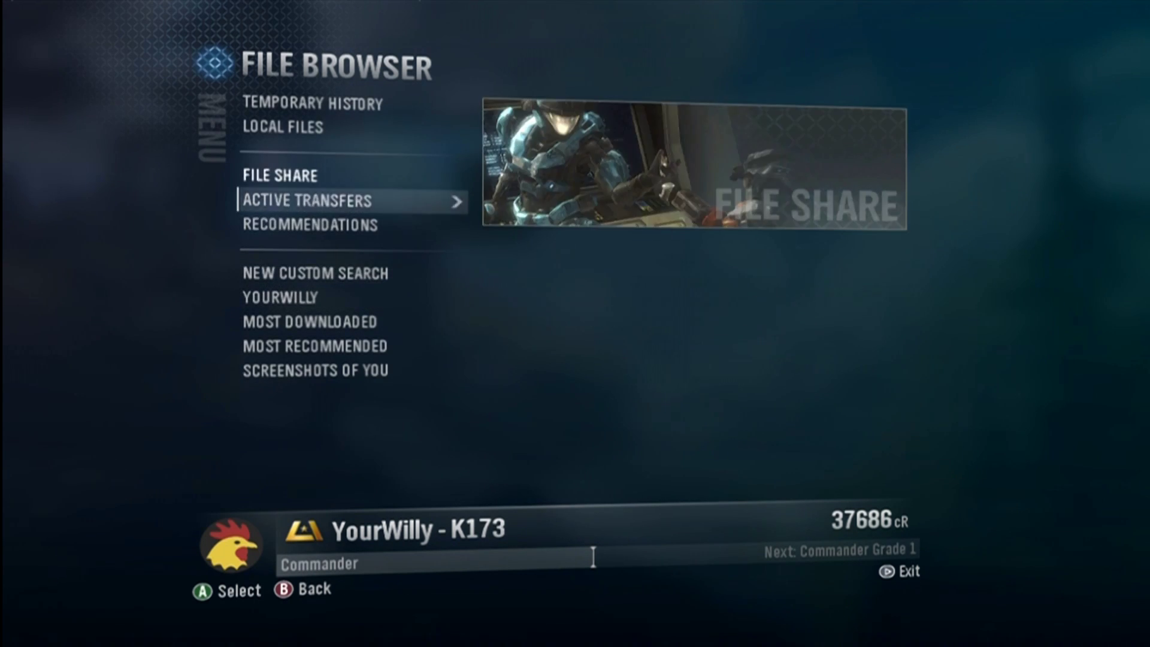
pyautogui.press('Up')
pyautogui.press('Return')
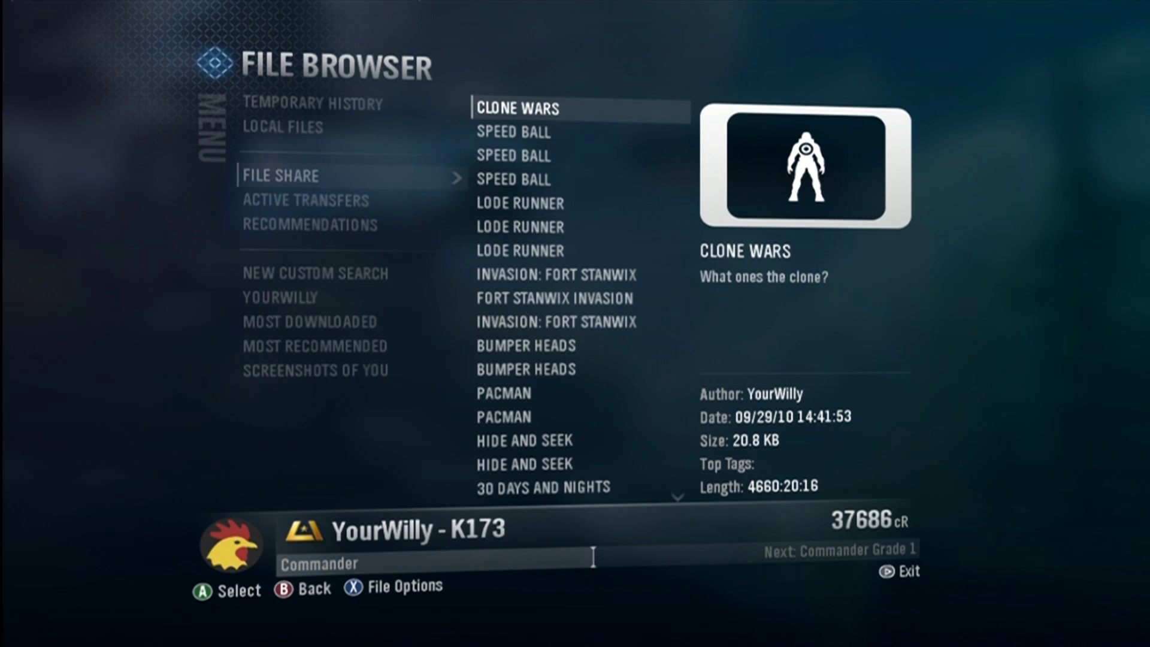
# Step: Delete Clone Wars from the File Share, answering YES and dismissing the file-deleted notice
pyautogui.press('x')
pyautogui.press('Down')
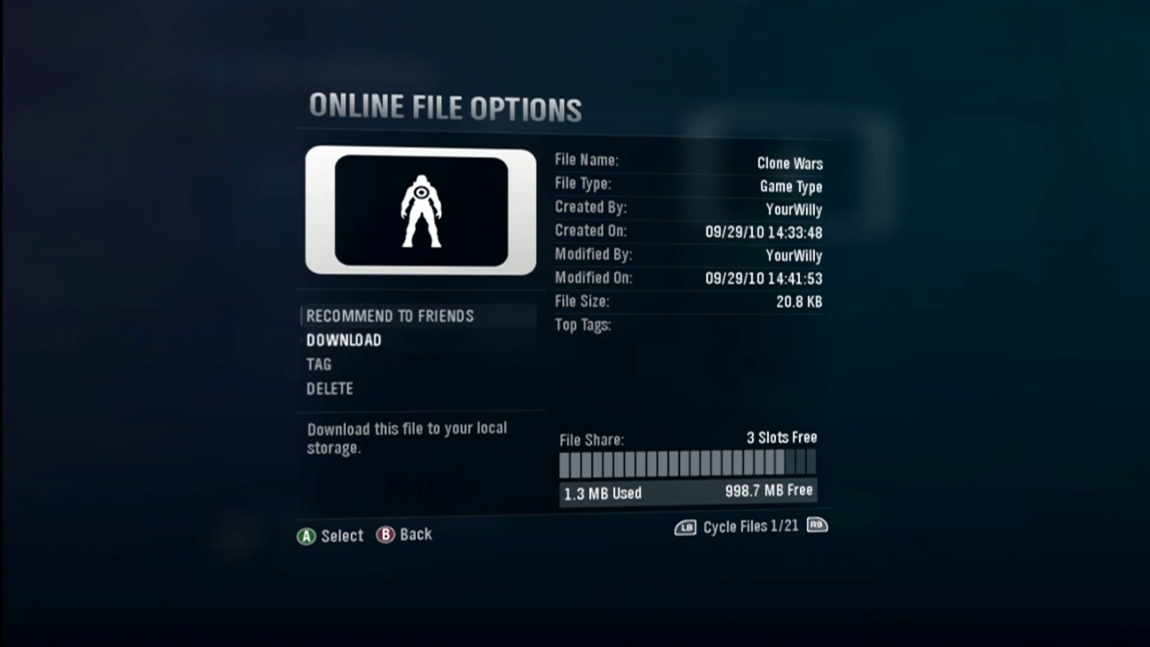
pyautogui.press('Down')
pyautogui.press('Down')
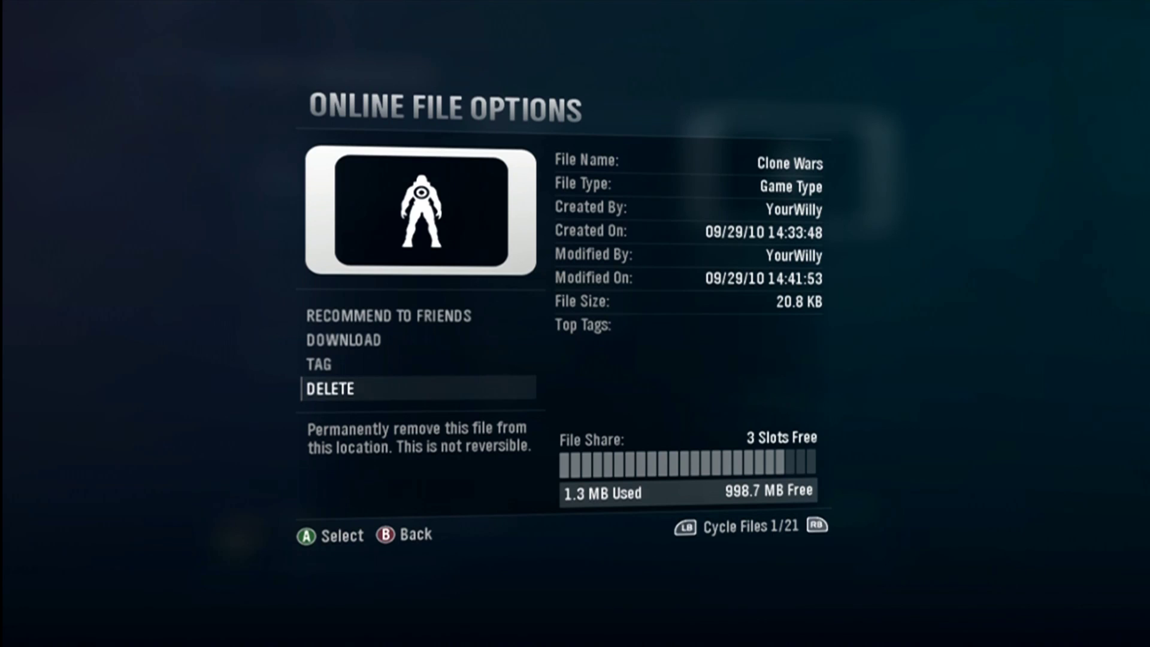
pyautogui.press('Return')
pyautogui.press('Up')
pyautogui.press('Return')
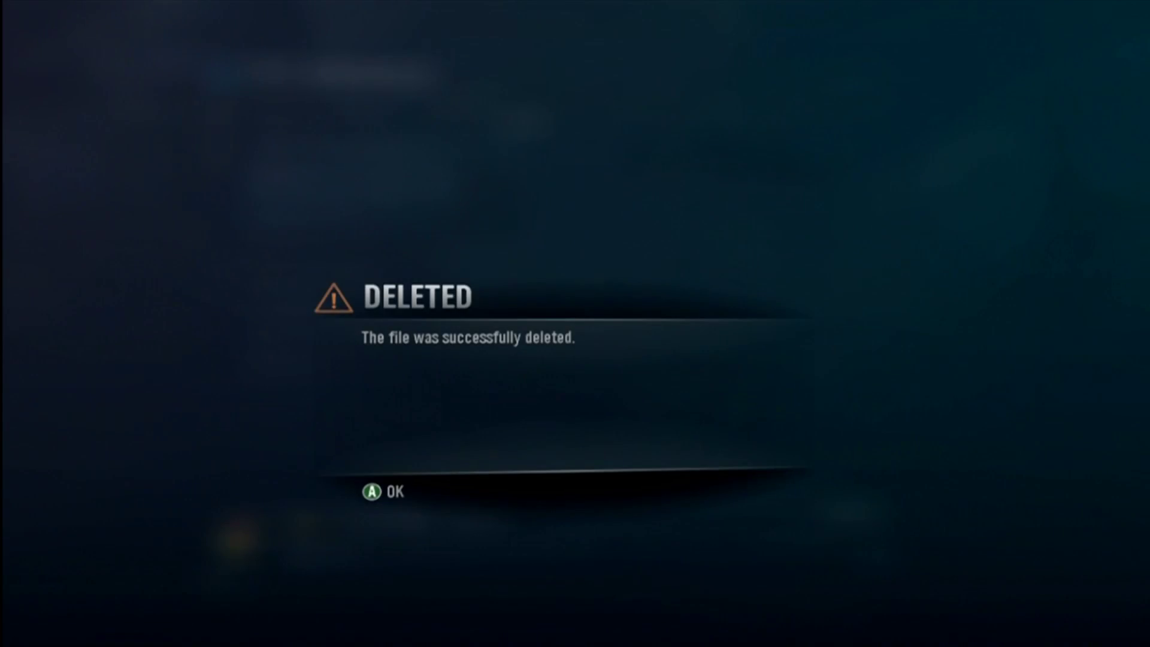
pyautogui.press('Return')
pyautogui.press('Escape')
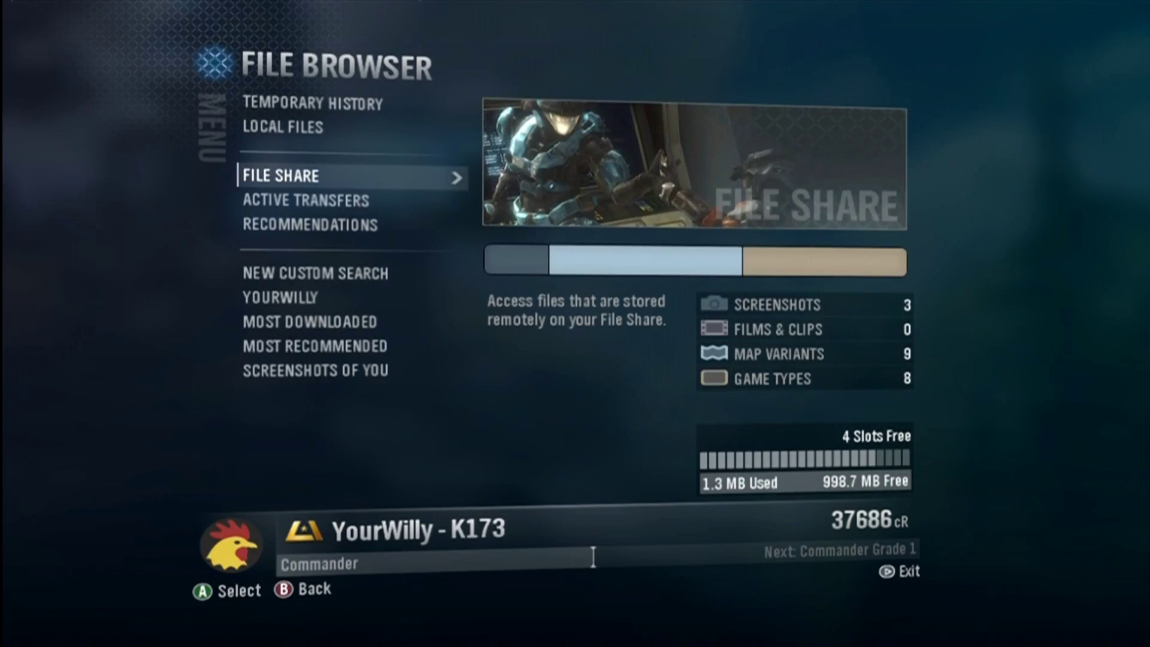
# Step: Check that Clone Wars still appears under Local Files > Game Types > Multiplayer > Slayer
pyautogui.press('Up')
pyautogui.press('Return')
pyautogui.press('Down')
pyautogui.press('Down')
pyautogui.press('Down')
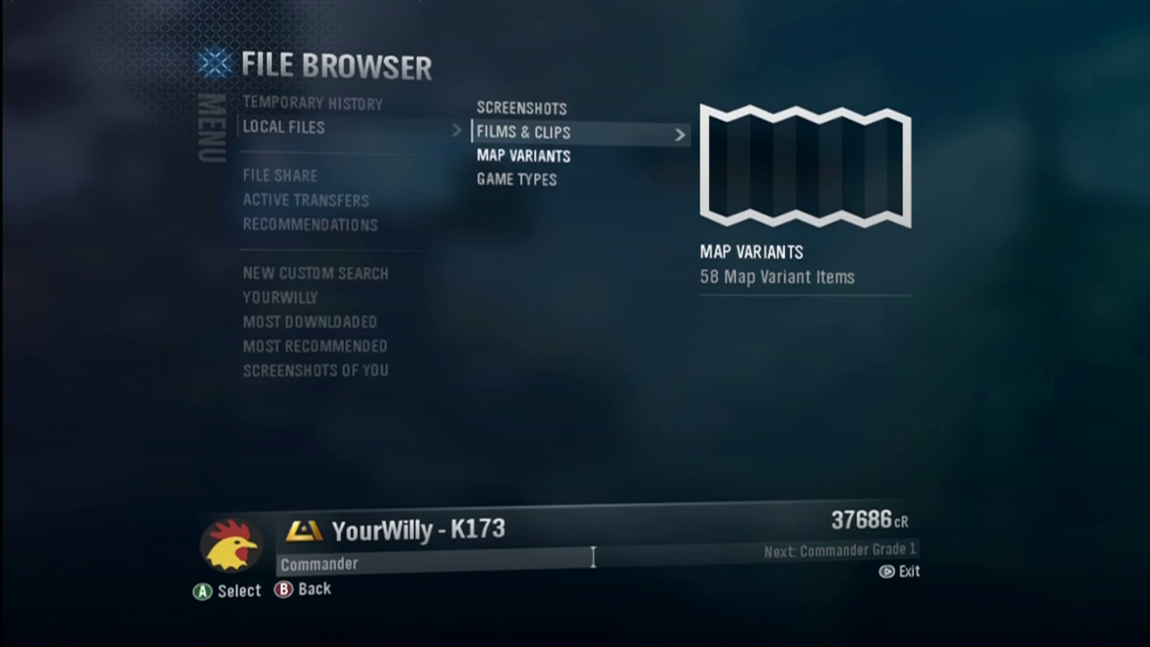
pyautogui.press('Return')
pyautogui.press('Return')
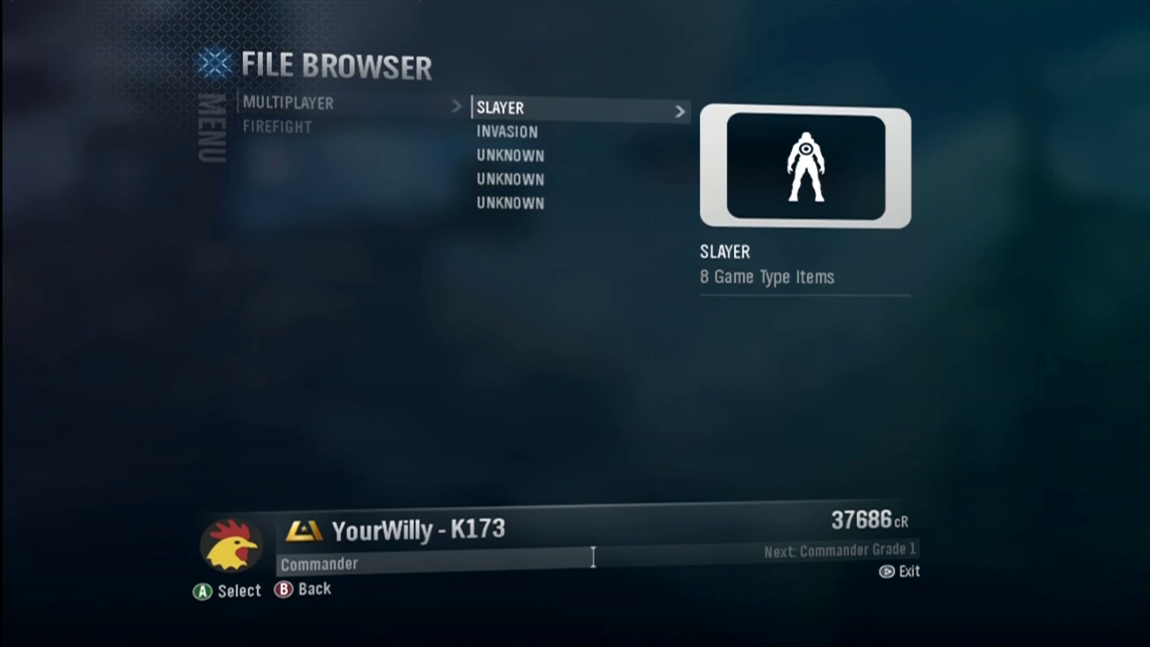
pyautogui.press('Return')
pyautogui.press('Down')
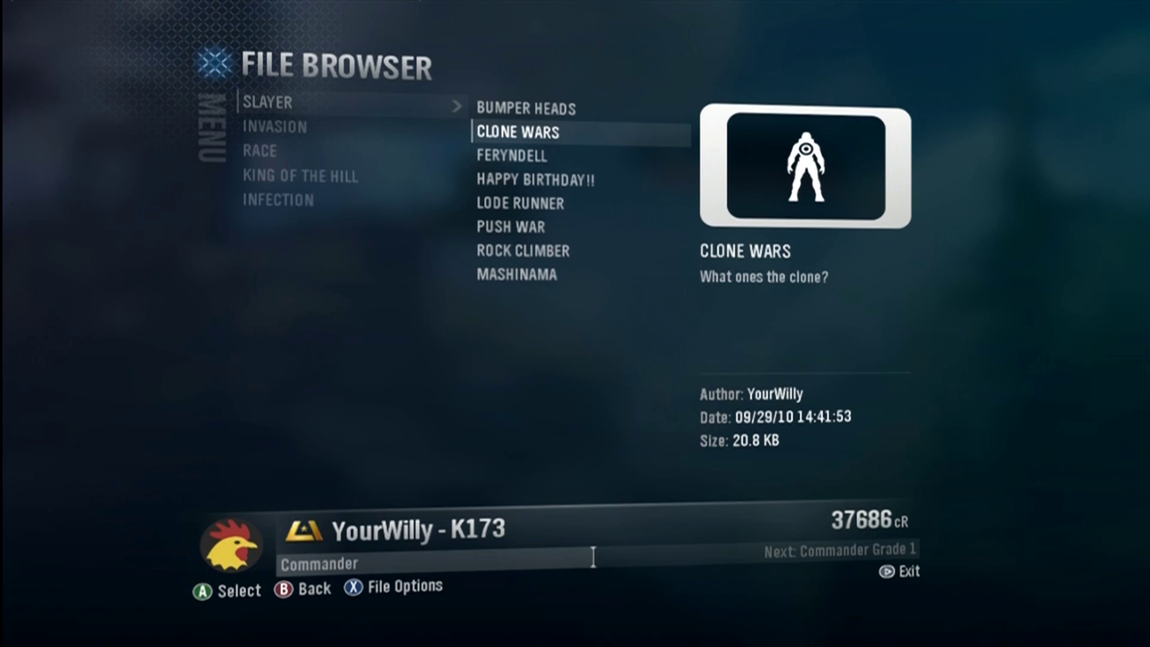
pyautogui.press('Escape')
pyautogui.press('Escape')
pyautogui.press('Escape')
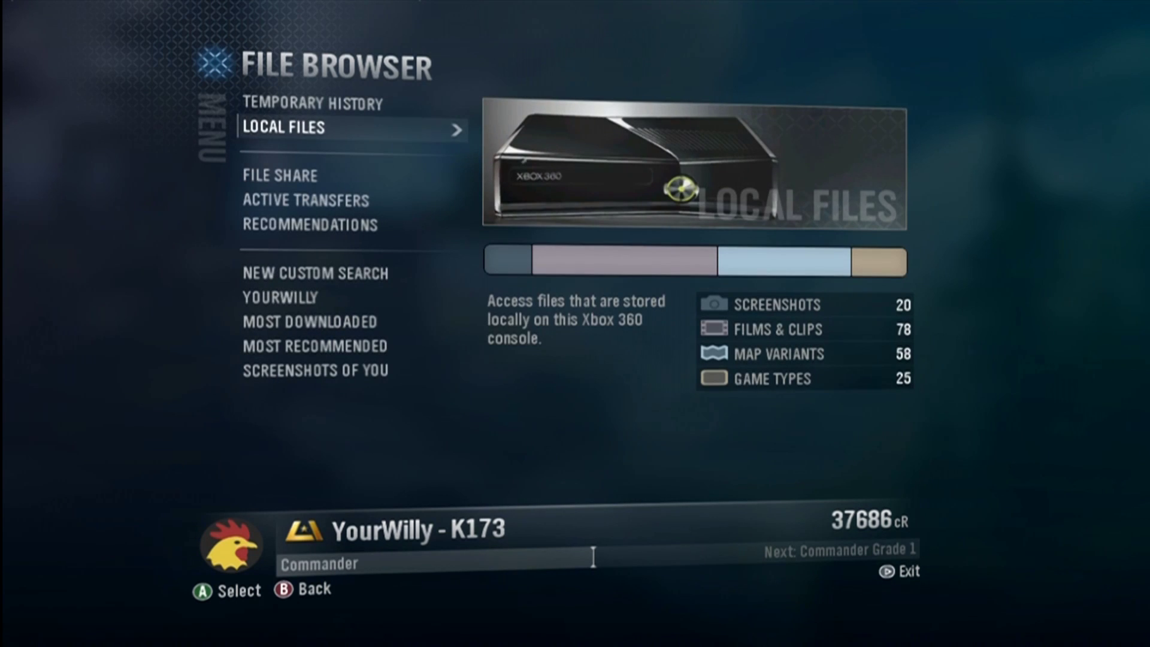